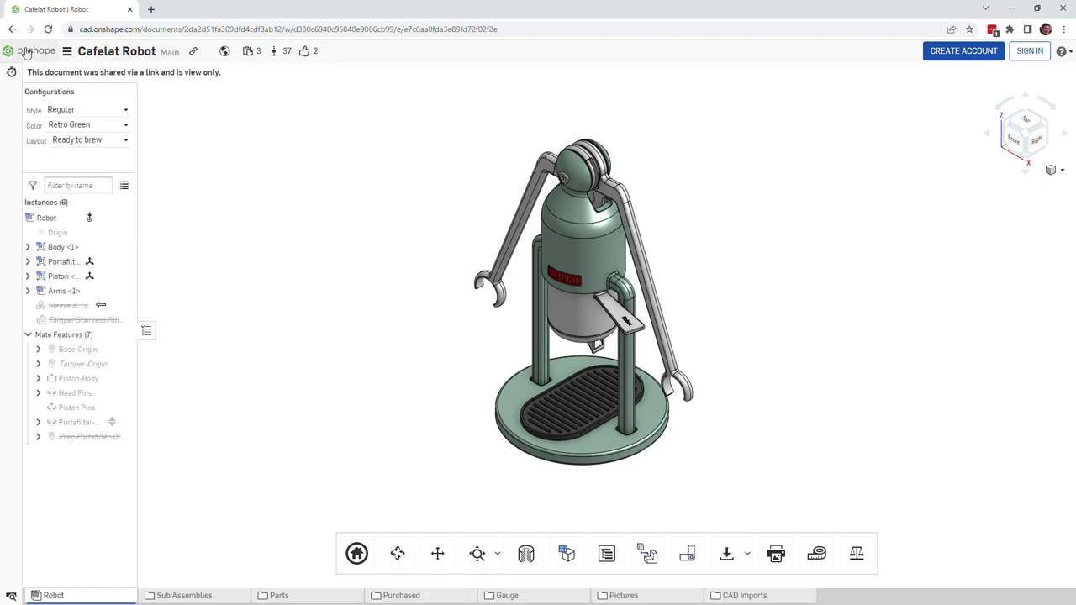
# - Reload the Cafelat Robot document through the bit.ly/CafelatRobot short link in Chrome
pyautogui.moveTo(778, 281); pyautogui.dragTo(819, 342, button='right')
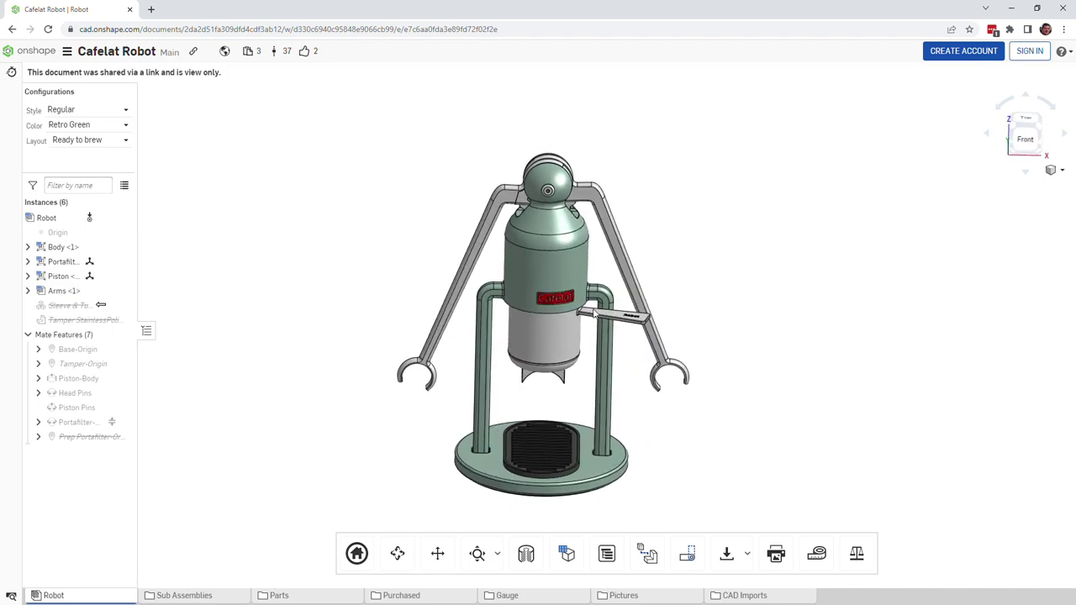
pyautogui.scroll(-4, 600, 249)
pyautogui.scroll(5, 600, 250)
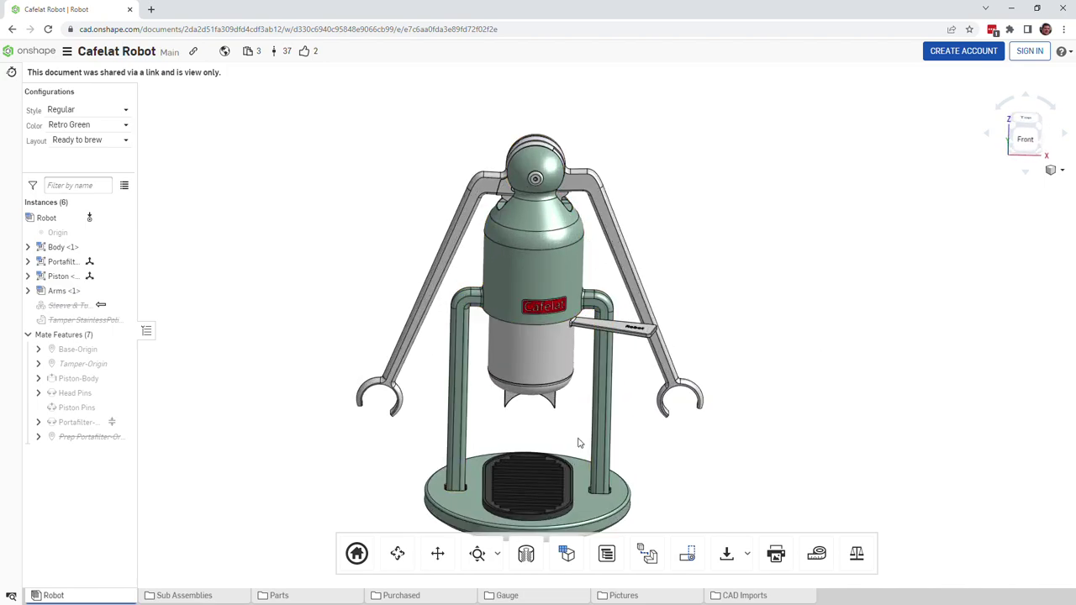
pyautogui.click(197, 33)
pyautogui.write('bit')
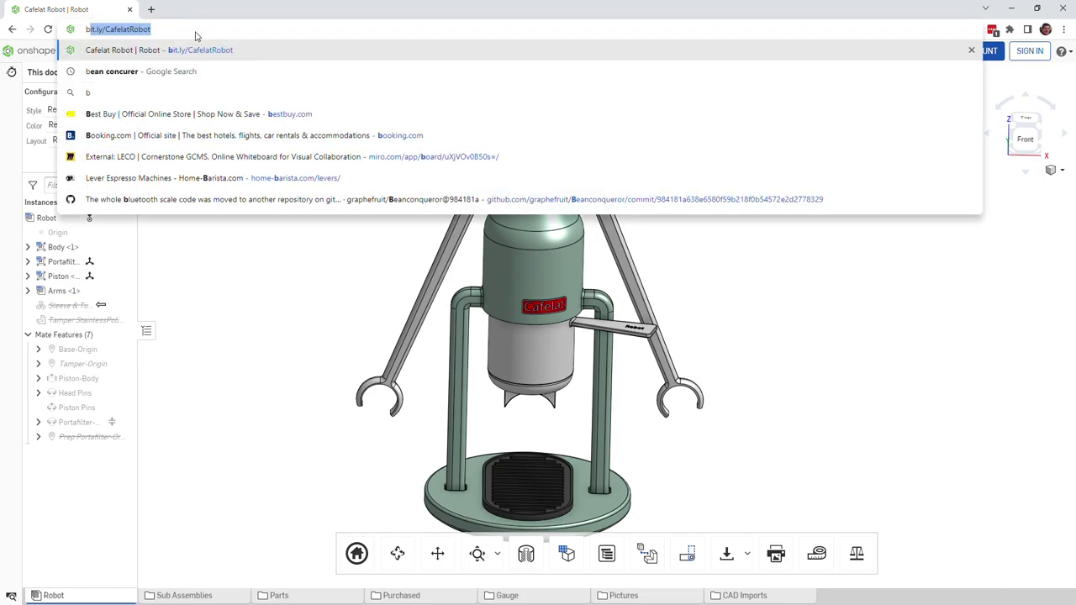
pyautogui.write('.')
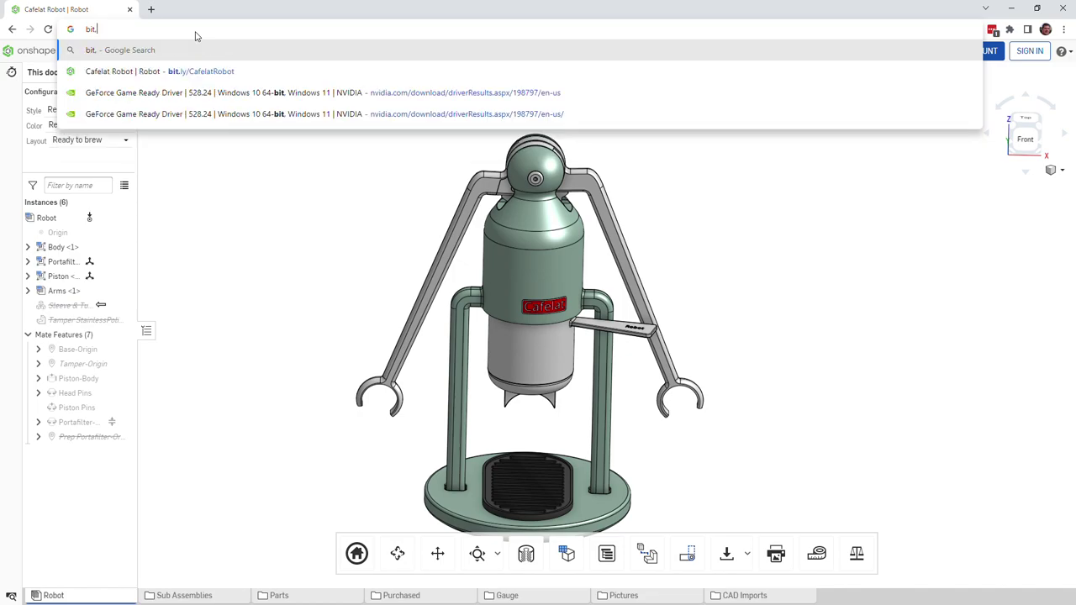
pyautogui.write('ly')
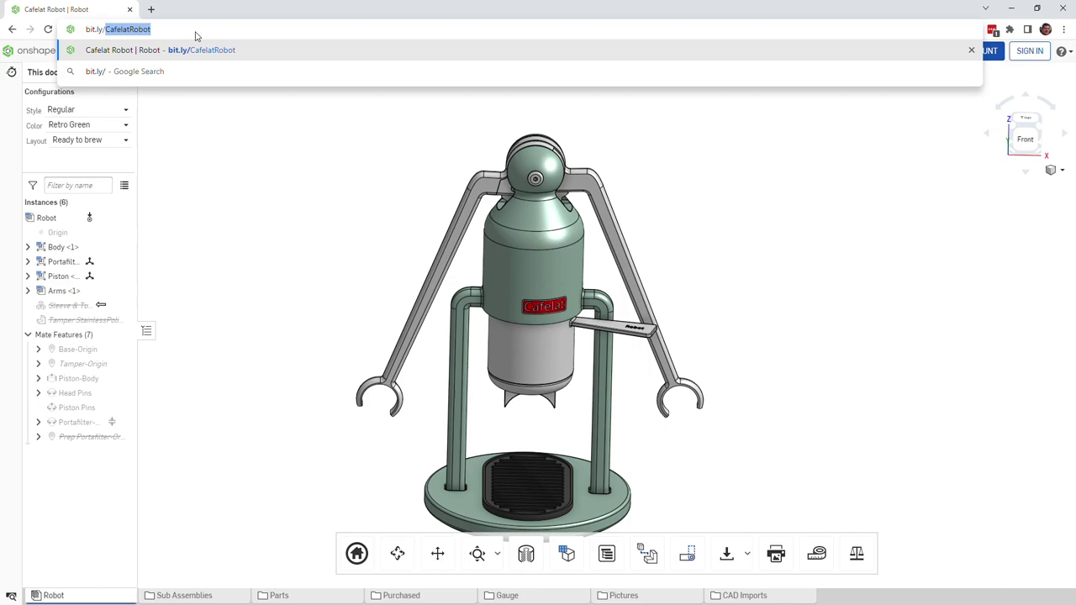
pyautogui.write('/')
pyautogui.press('End')
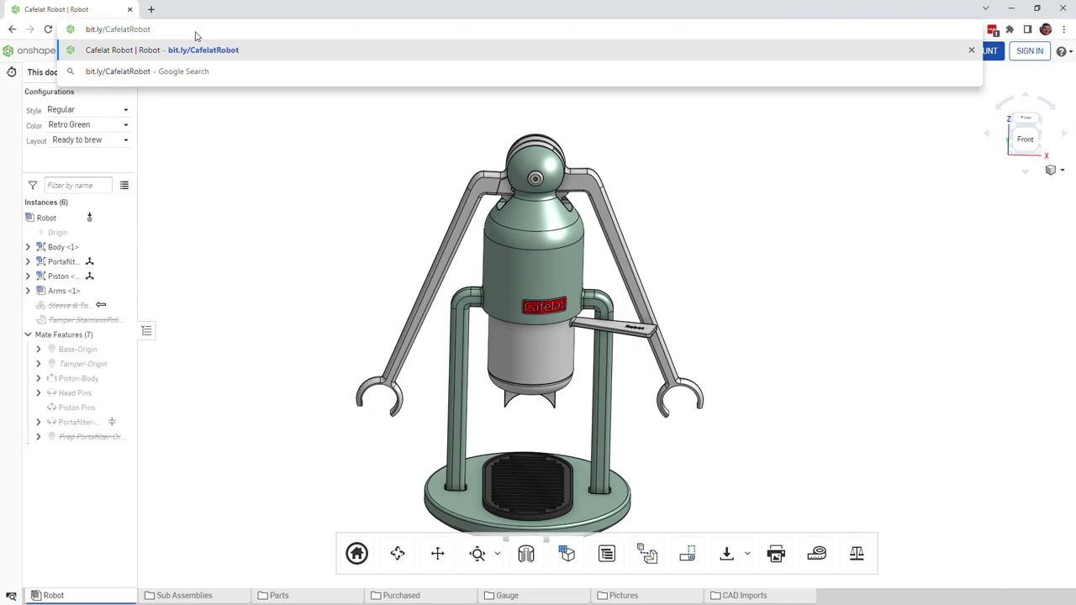
pyautogui.press('Return')
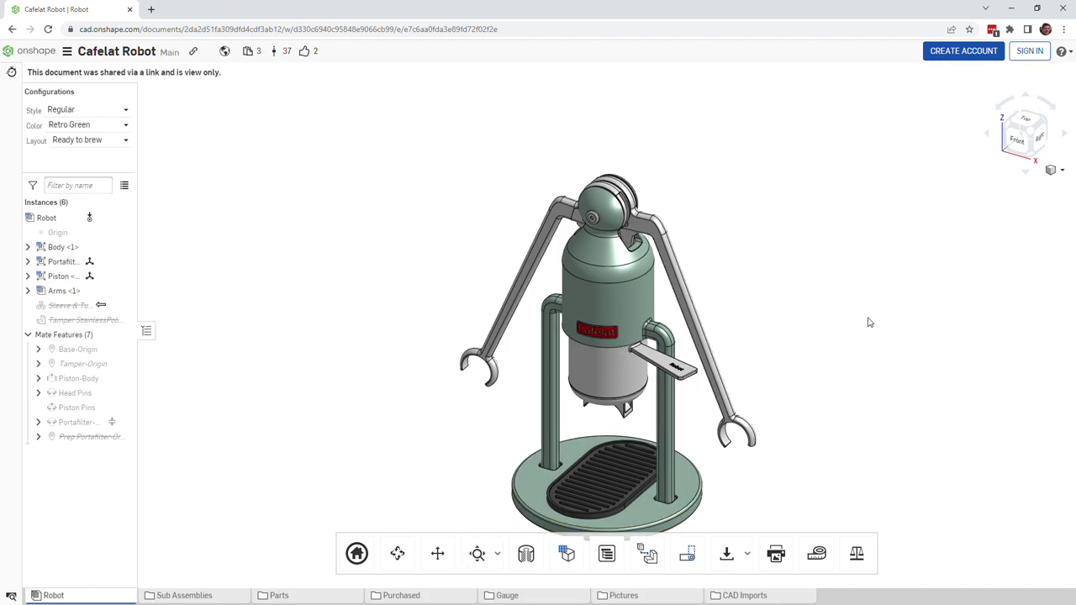
pyautogui.moveTo(793, 400); pyautogui.dragTo(754, 339, button='middle')
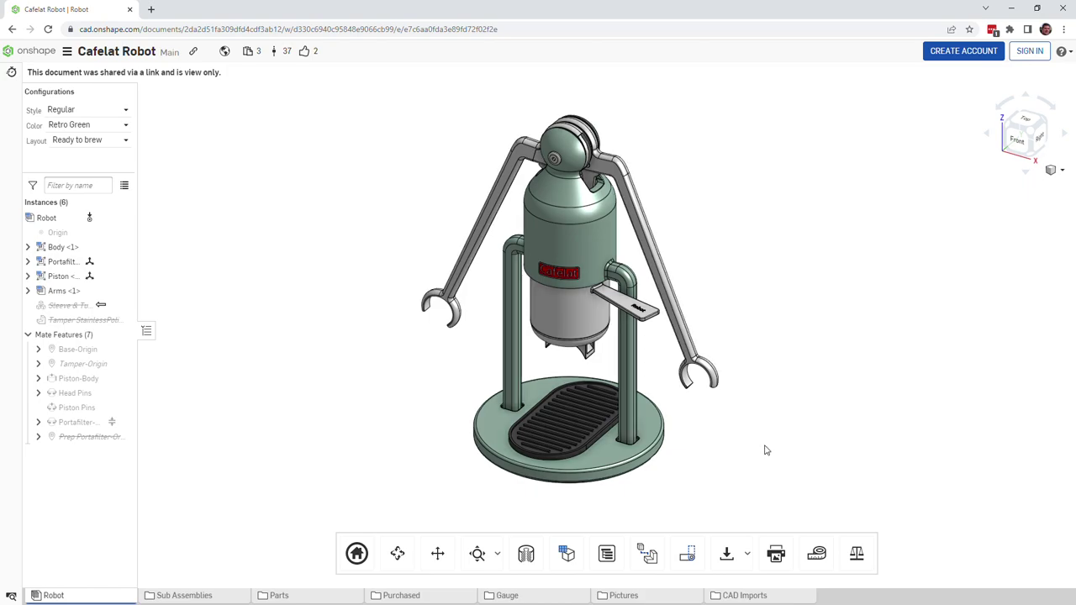
pyautogui.press('Left')
pyautogui.press('Left')
pyautogui.press('Left')
pyautogui.press('Down')
pyautogui.press('Down')
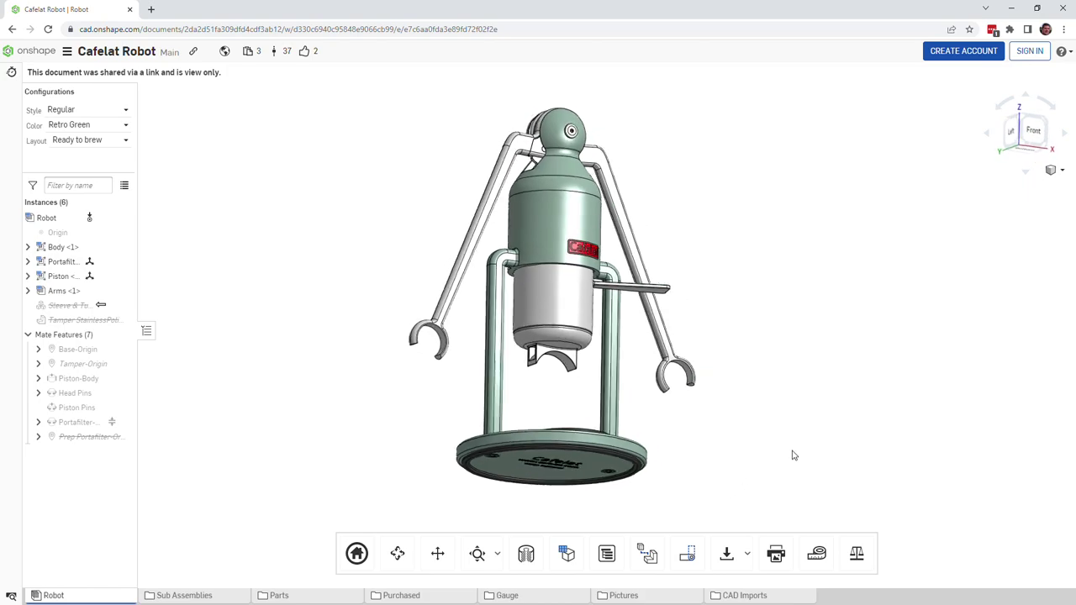
pyautogui.press('Right')
pyautogui.press('Left')
pyautogui.press('Right')
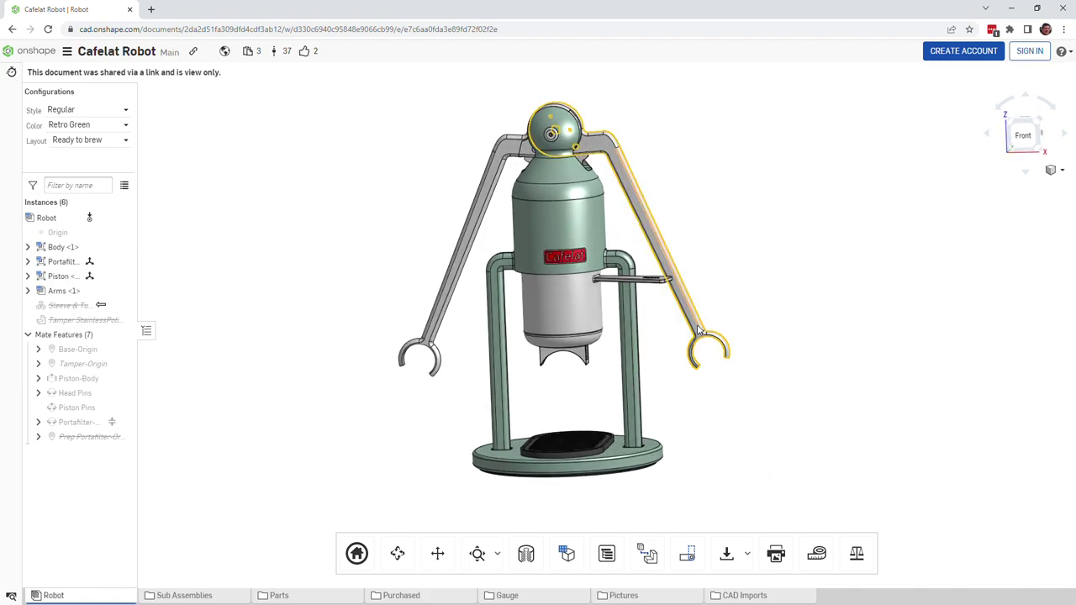
pyautogui.moveTo(698, 332); pyautogui.dragTo(604, 352)
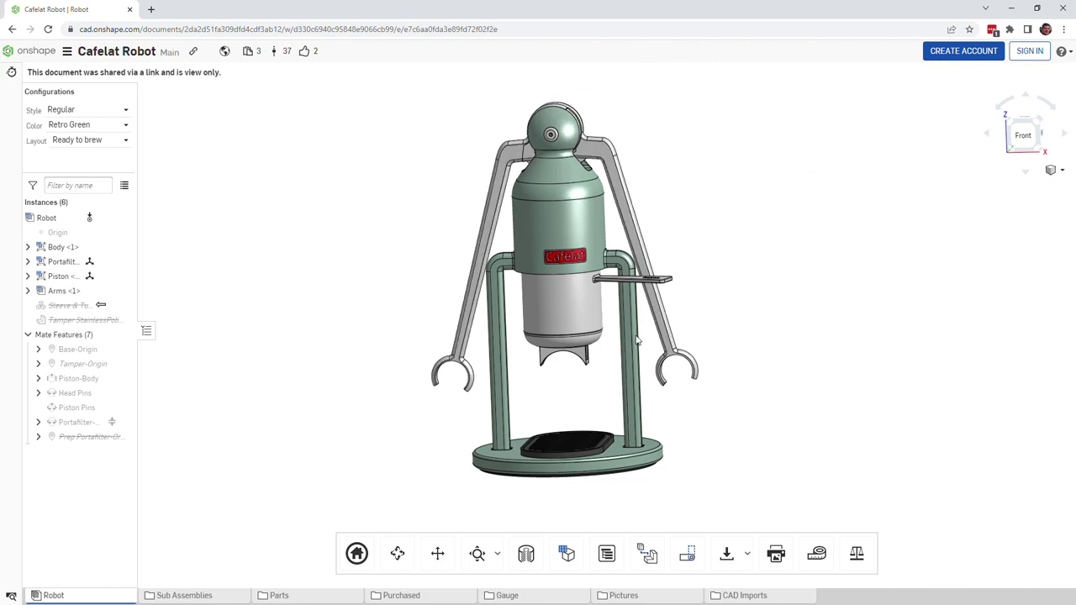
pyautogui.moveTo(779, 240); pyautogui.dragTo(787, 275, button='right')
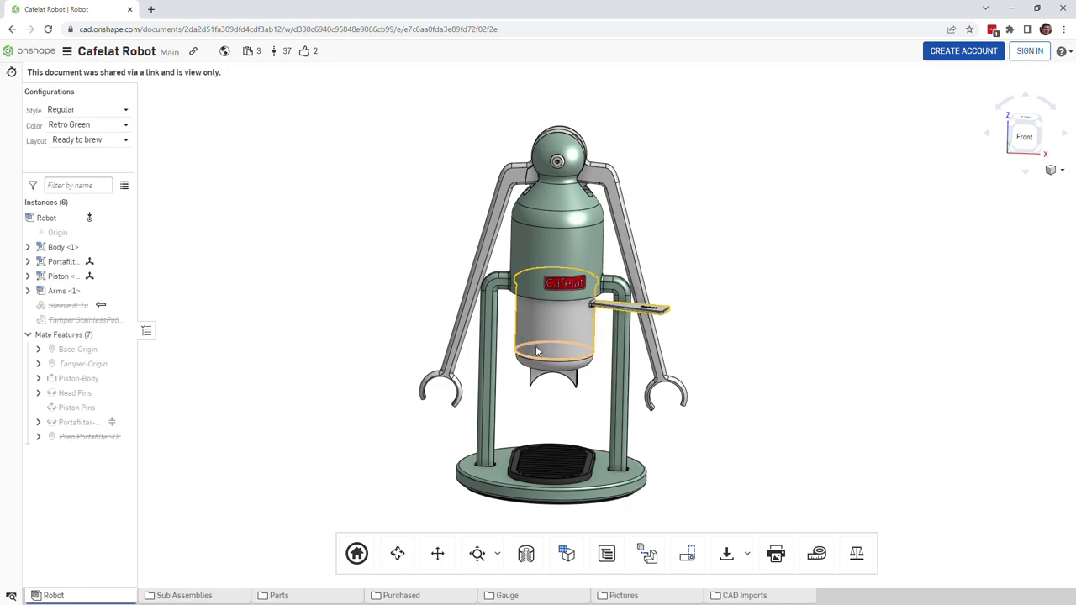
pyautogui.moveTo(765, 173); pyautogui.dragTo(729, 233, button='right')
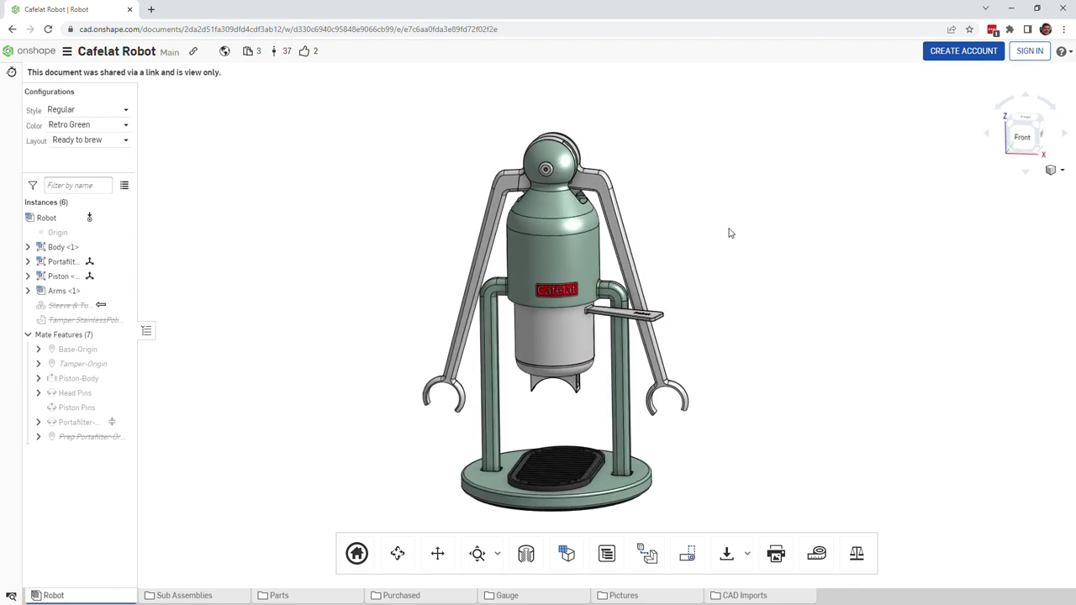
# - Start a section view with the body face as Section plane 1, in Include mode
pyautogui.click(528, 556)
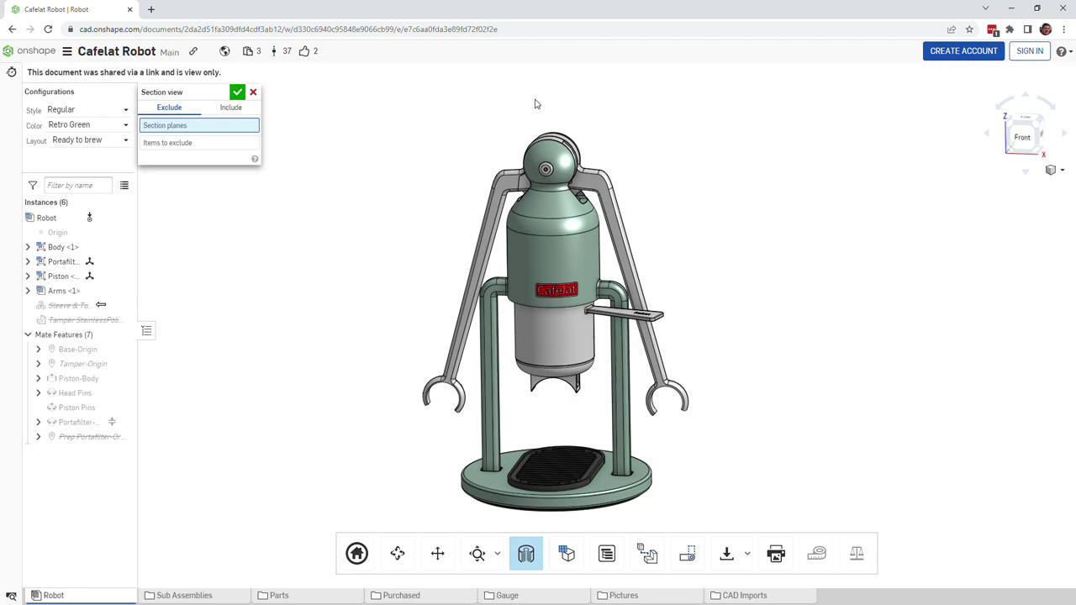
pyautogui.click(548, 250)
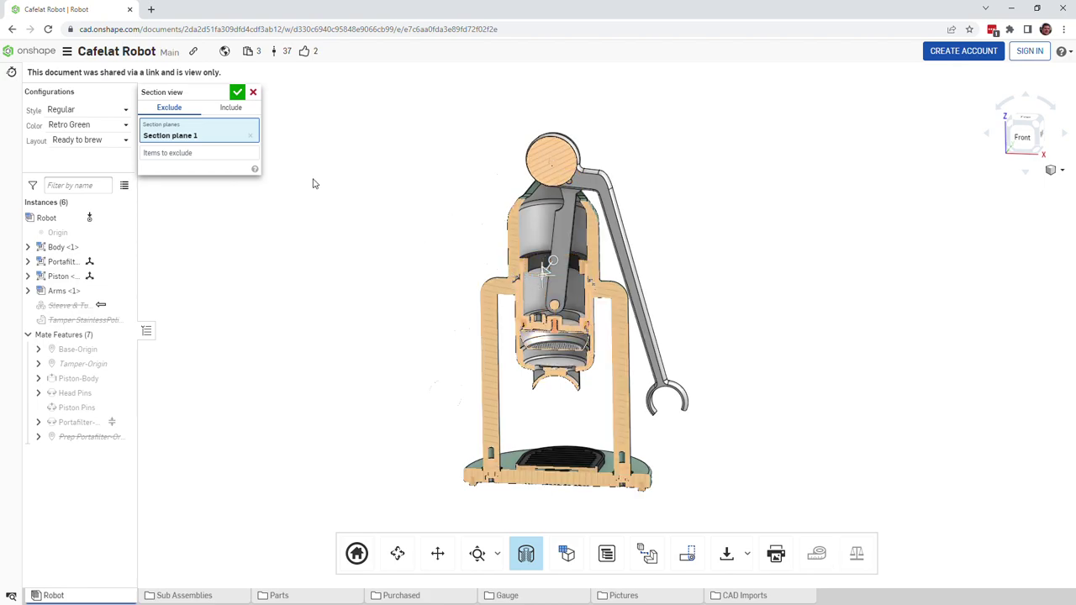
pyautogui.click(239, 110)
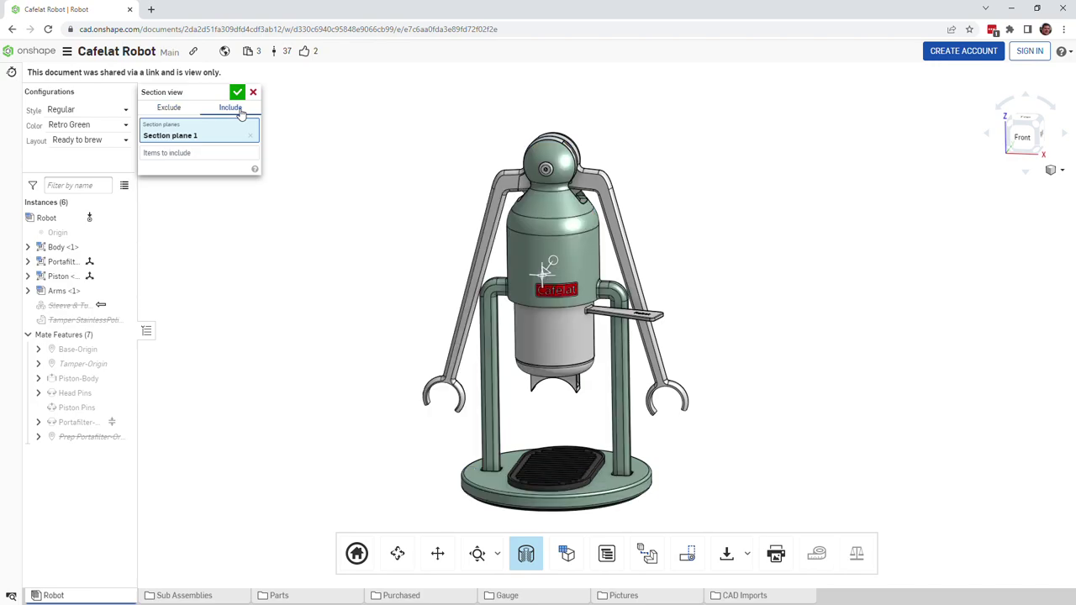
# - Include the Body, Cafelat logo, portafilter, basket, piston and red piston seal in the cut
pyautogui.click(192, 155)
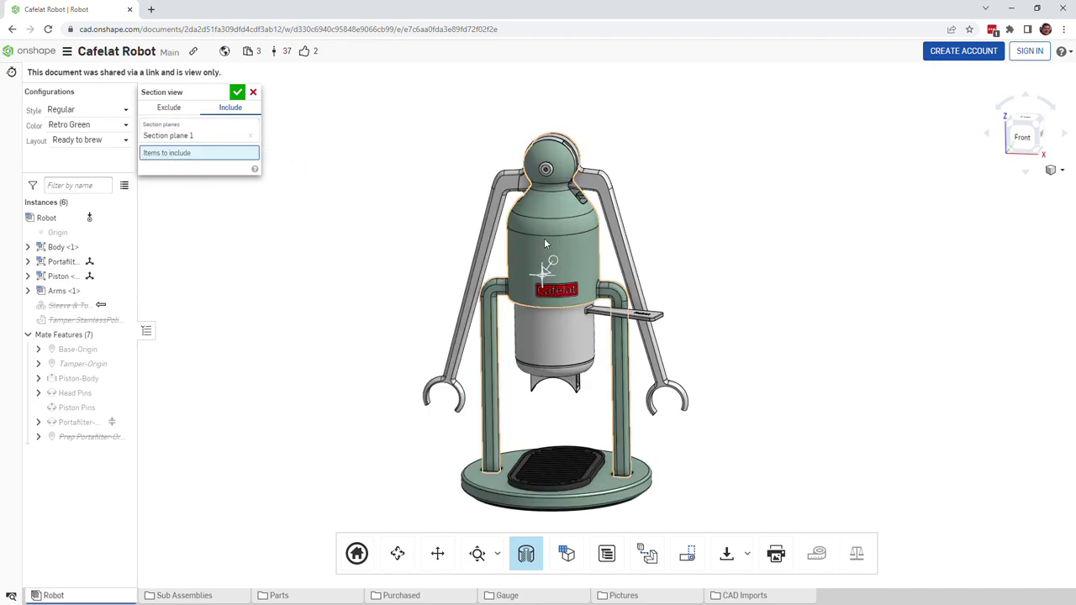
pyautogui.click(544, 242)
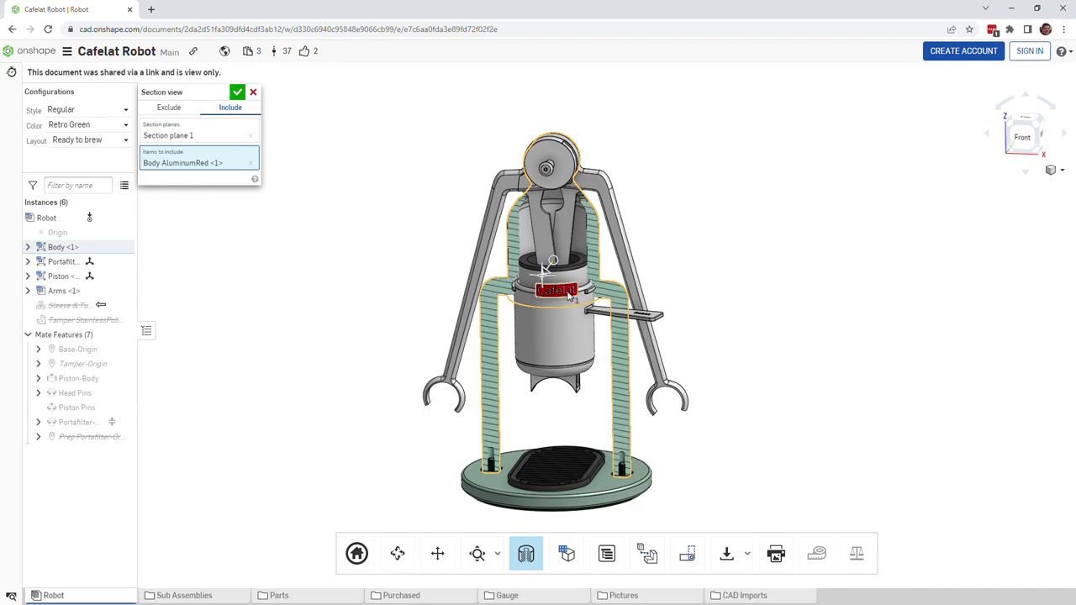
pyautogui.scroll(-3, 559, 345)
pyautogui.scroll(5, 555, 319)
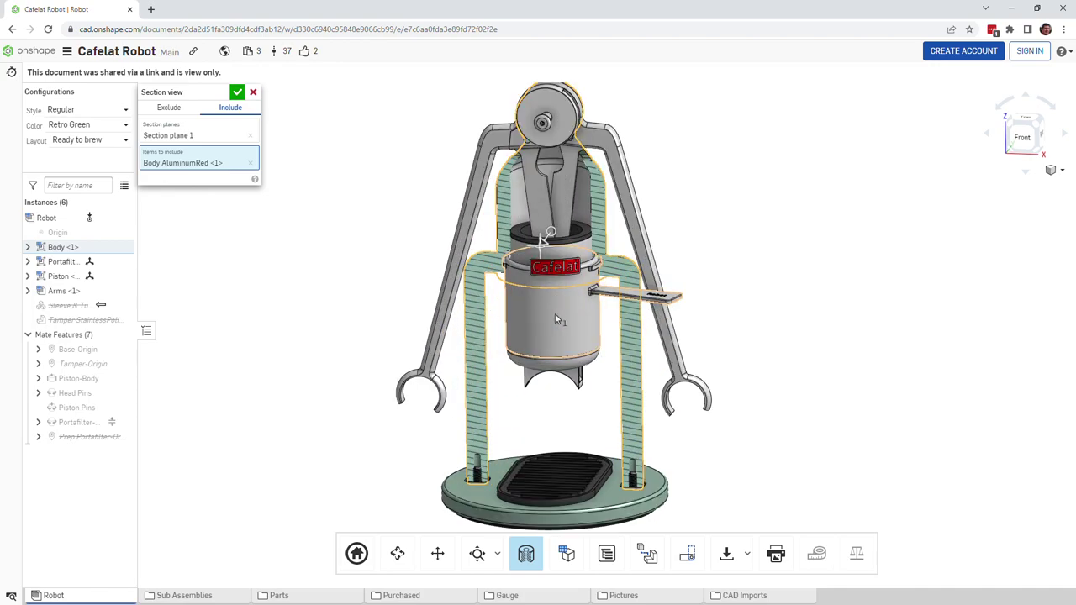
pyautogui.scroll(2, 556, 244)
pyautogui.scroll(2, 545, 250)
pyautogui.click(559, 240)
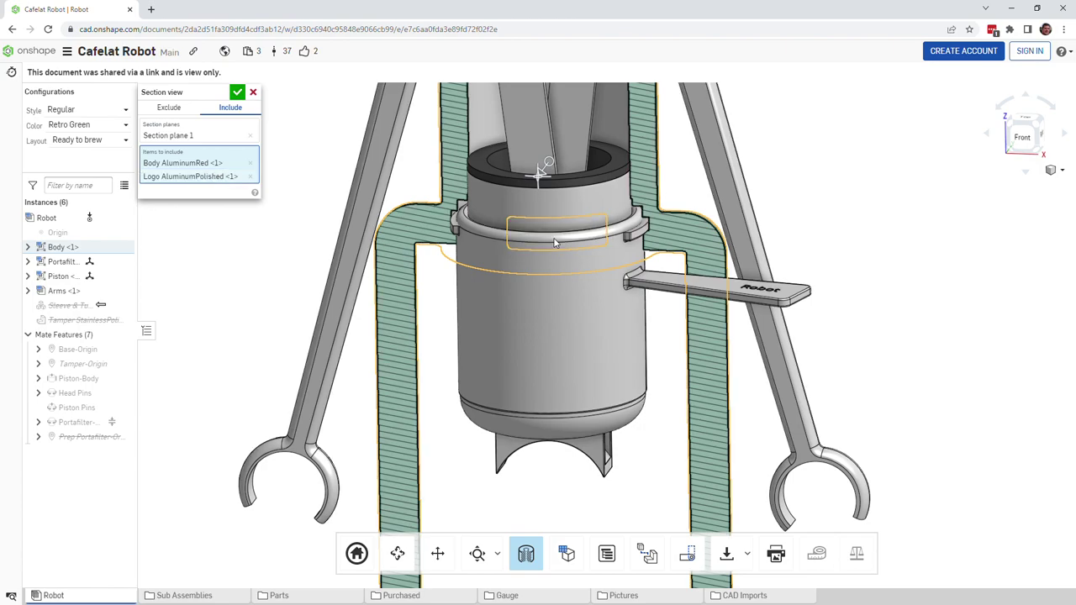
pyautogui.click(559, 304)
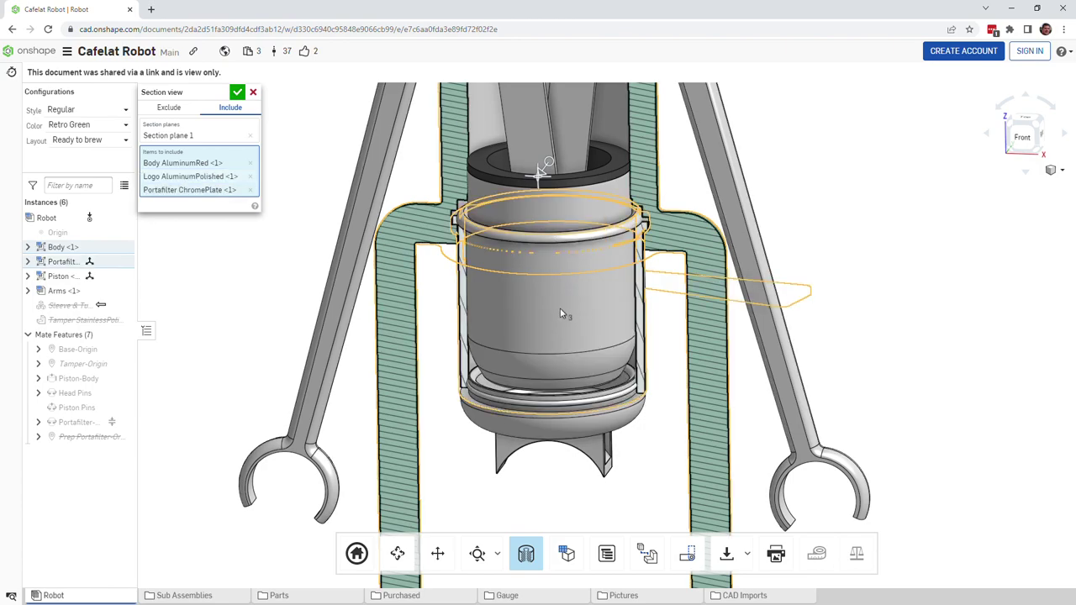
pyautogui.click(554, 299)
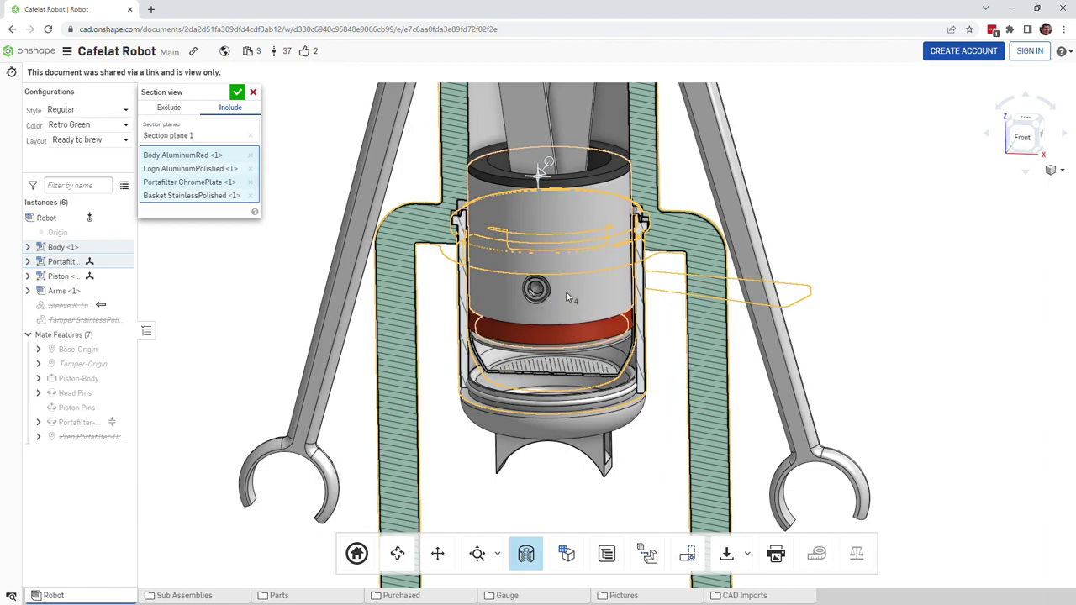
pyautogui.click(565, 291)
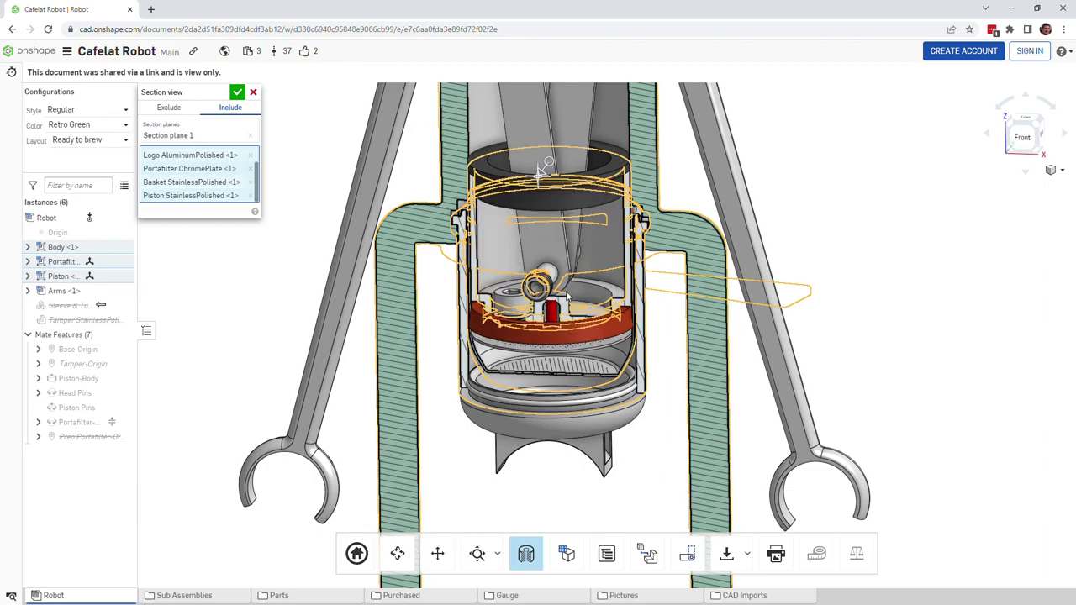
pyautogui.click(620, 327)
# - Add the dispersion screen and Piston Guide PlasticBlack to the cut and confirm the section view
pyautogui.scroll(-3, 557, 353)
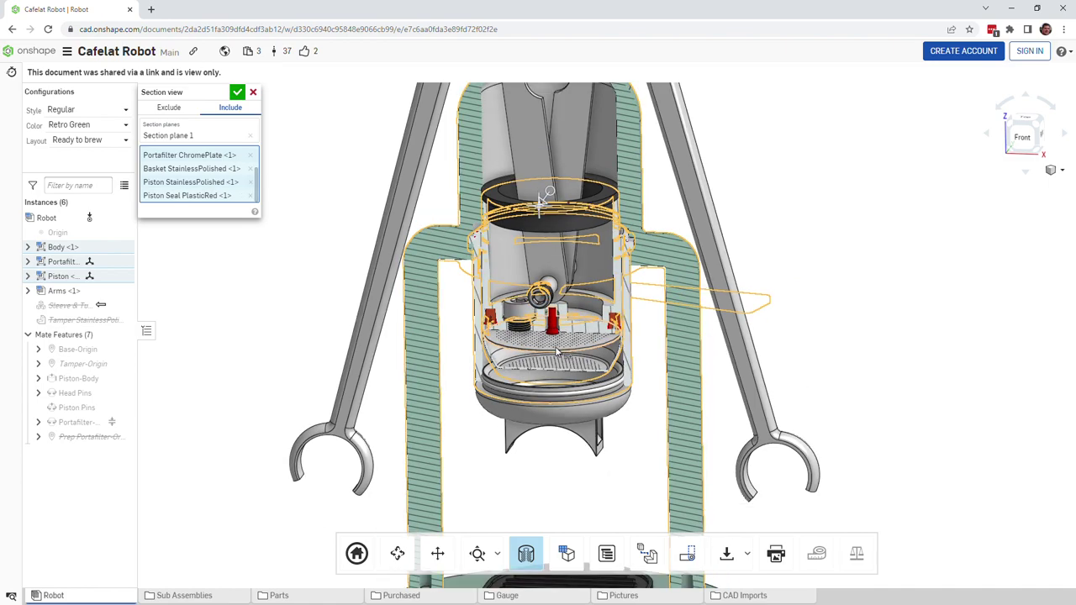
pyautogui.scroll(5, 556, 351)
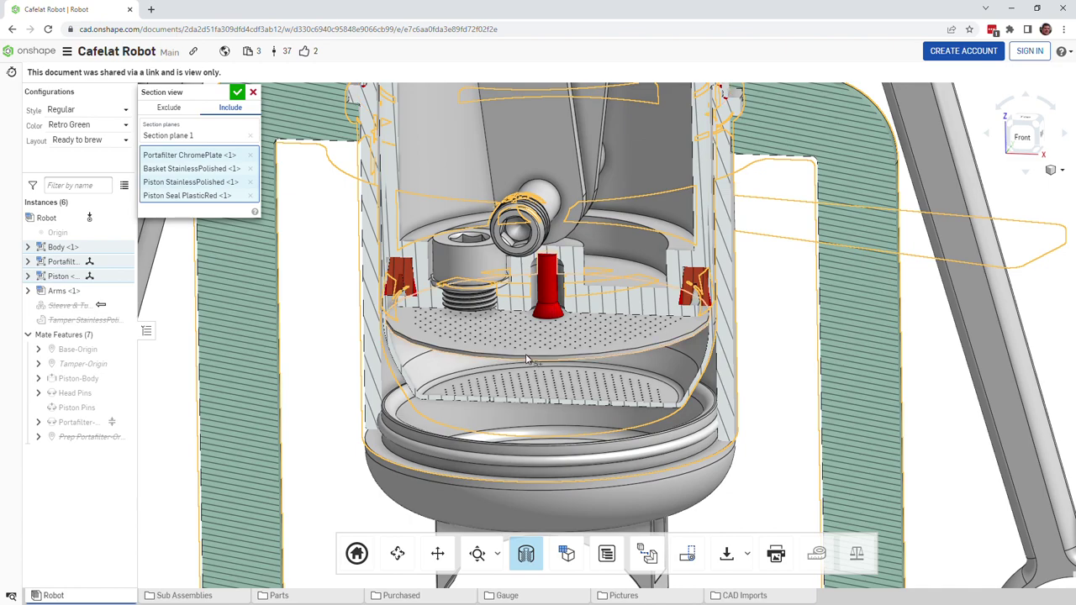
pyautogui.scroll(1, 526, 357)
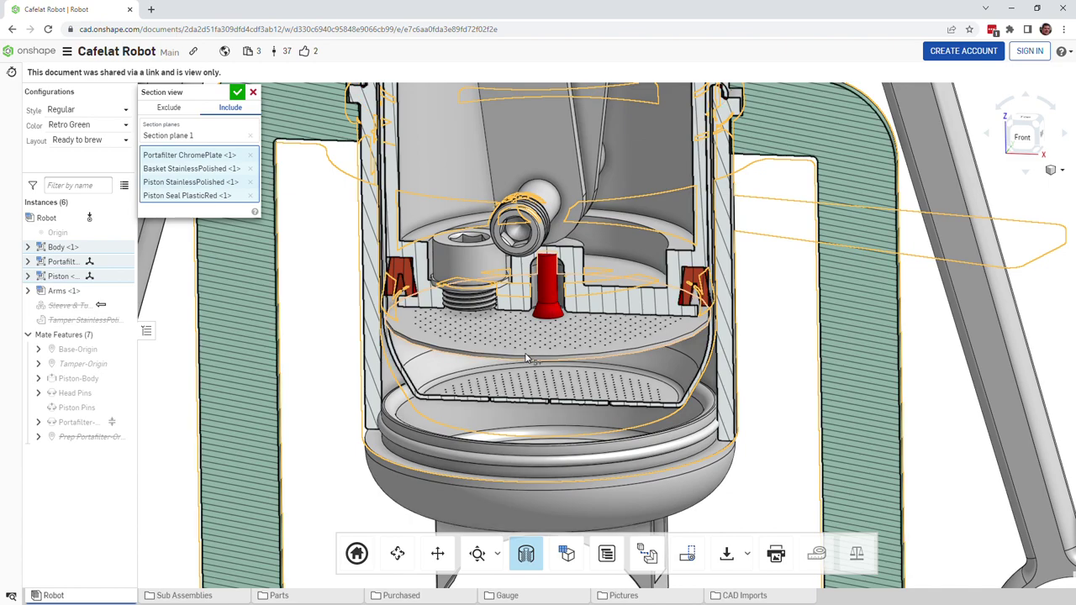
pyautogui.click(526, 357)
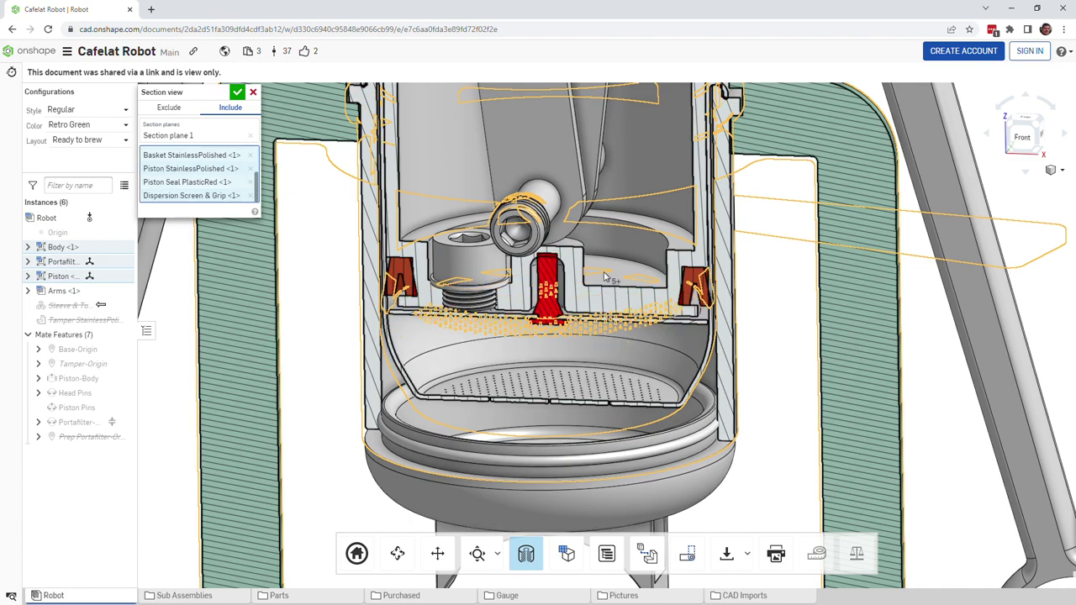
pyautogui.scroll(2, 604, 277)
pyautogui.scroll(-3, 606, 270)
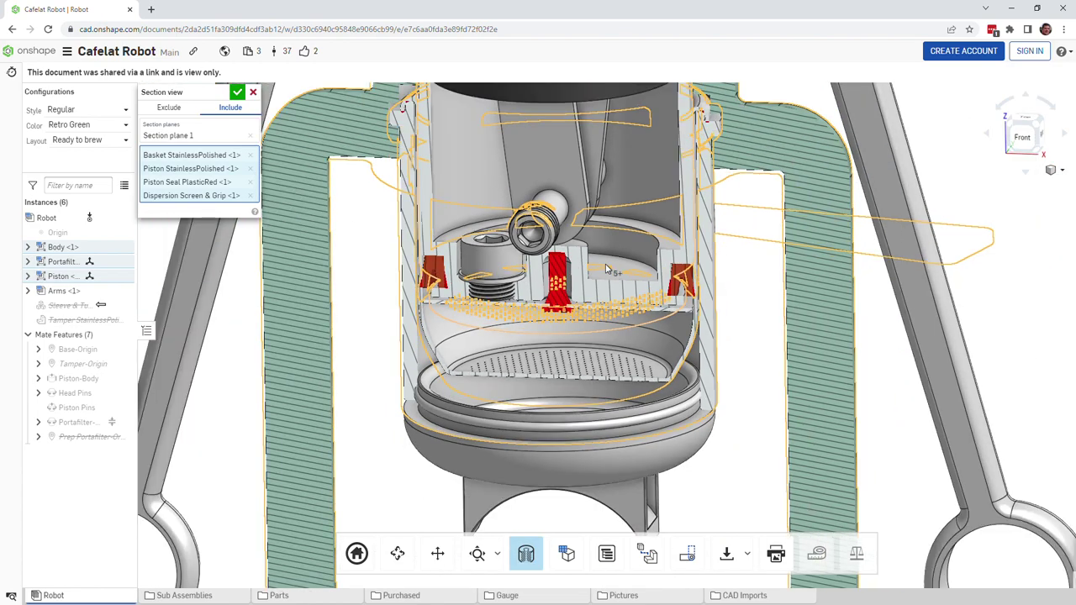
pyautogui.scroll(-3, 605, 264)
pyautogui.click(603, 177)
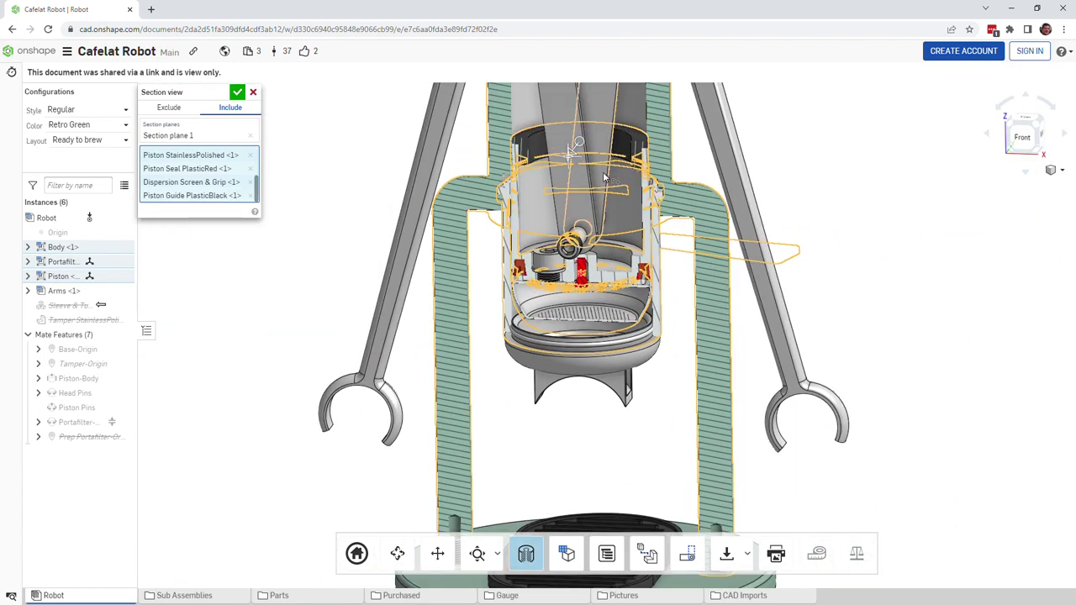
pyautogui.click(238, 93)
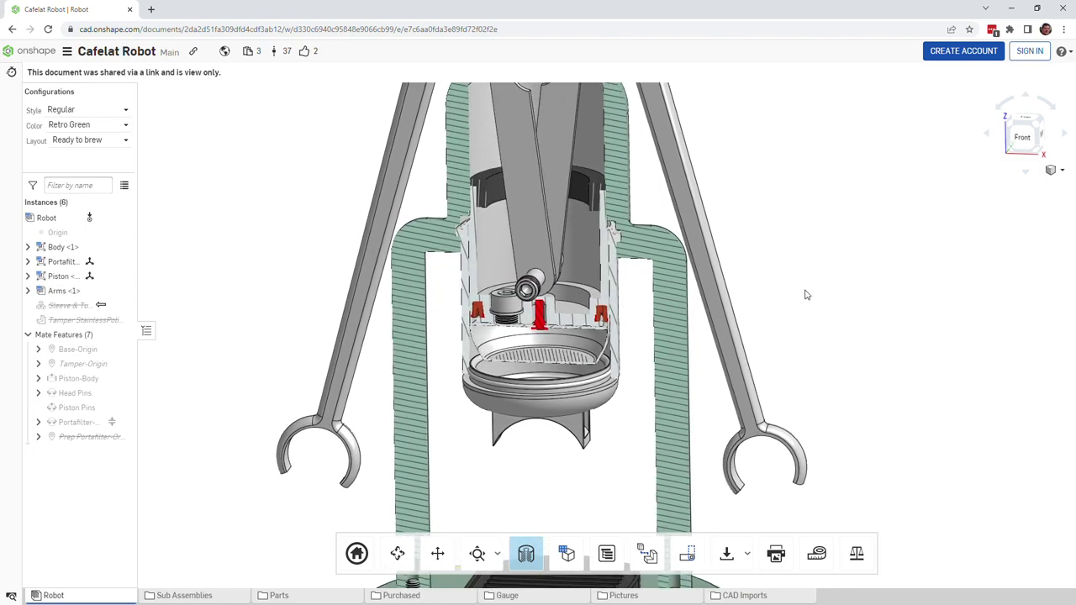
# - Drag the right arm to raise both lever arms into a V, viewed from three-quarter right
pyautogui.moveTo(808, 294); pyautogui.dragTo(830, 248, button='right')
pyautogui.scroll(3, 813, 307)
pyautogui.scroll(-5, 814, 307)
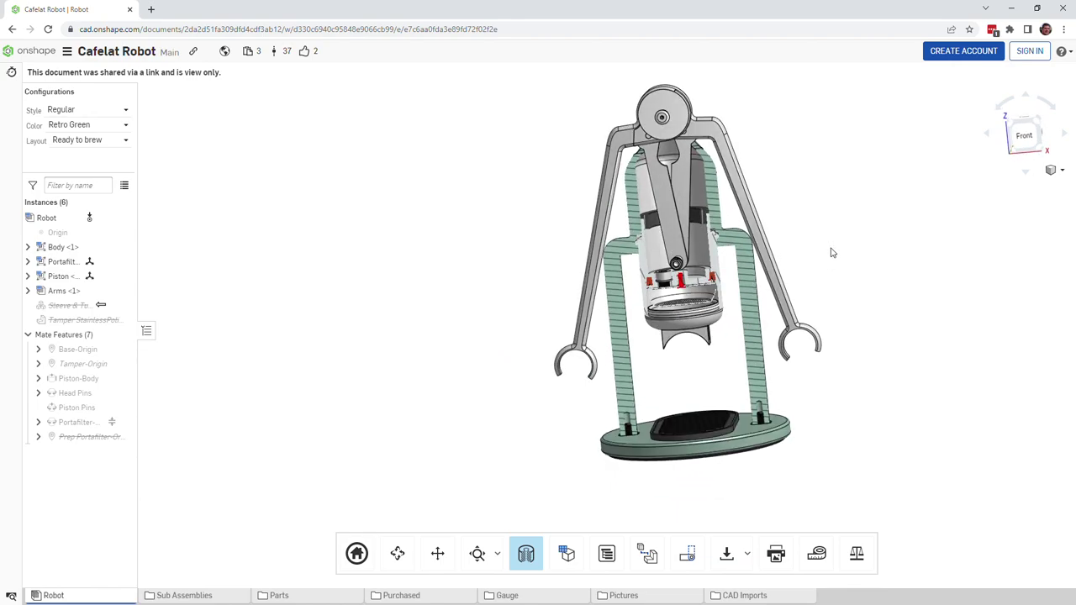
pyautogui.moveTo(796, 321); pyautogui.dragTo(761, 176)
pyautogui.scroll(-3, 688, 138)
pyautogui.scroll(8, 706, 210)
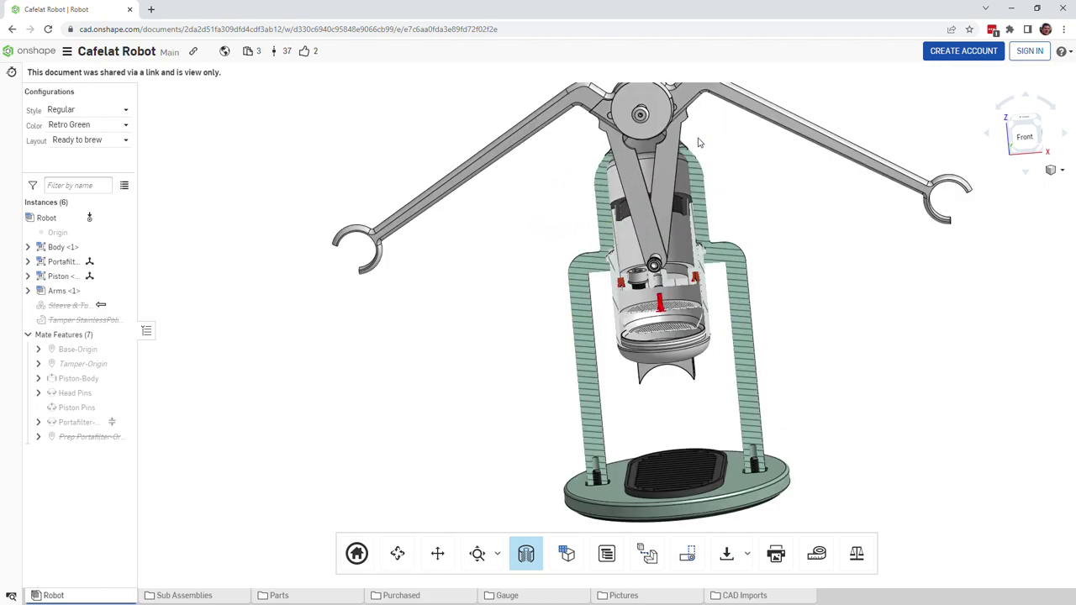
pyautogui.scroll(-3, 835, 244)
pyautogui.moveTo(835, 244); pyautogui.dragTo(723, 210, button='right')
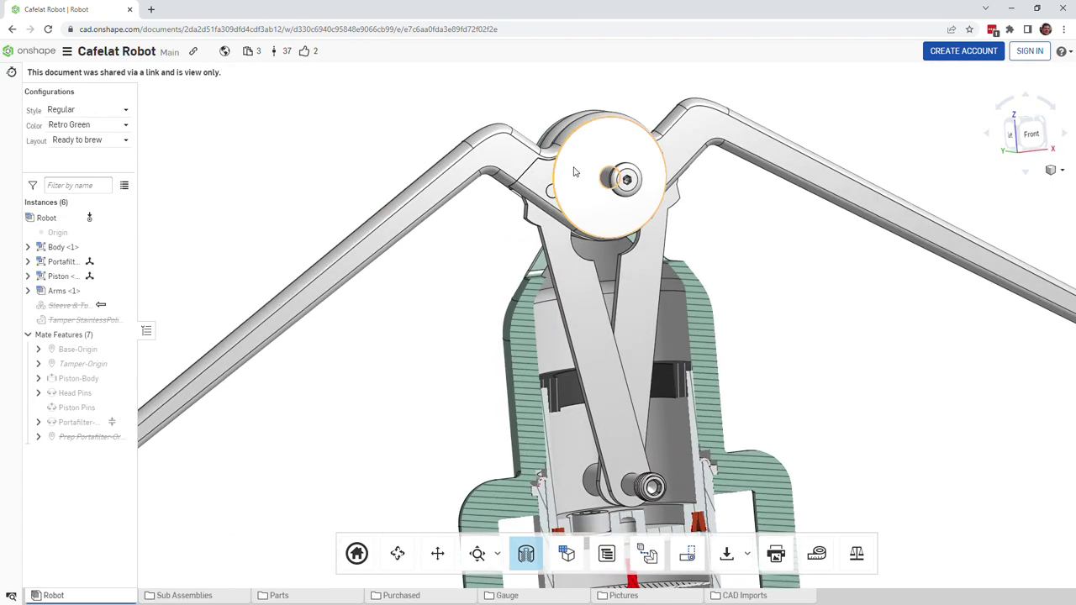
# - Hide the round pivot disc and swing the lever arms upward
pyautogui.rightClick(578, 201)
pyautogui.click(607, 207)
pyautogui.moveTo(768, 373); pyautogui.dragTo(715, 367, button='right')
pyautogui.moveTo(741, 174)
pyautogui.mouseDown()
pyautogui.moveTo(727, 100)
pyautogui.moveTo(745, 195)
pyautogui.mouseUp()
pyautogui.moveTo(647, 504); pyautogui.dragTo(626, 471)
pyautogui.scroll(5, 626, 351)
pyautogui.moveTo(626, 351); pyautogui.dragTo(578, 347, button='right')
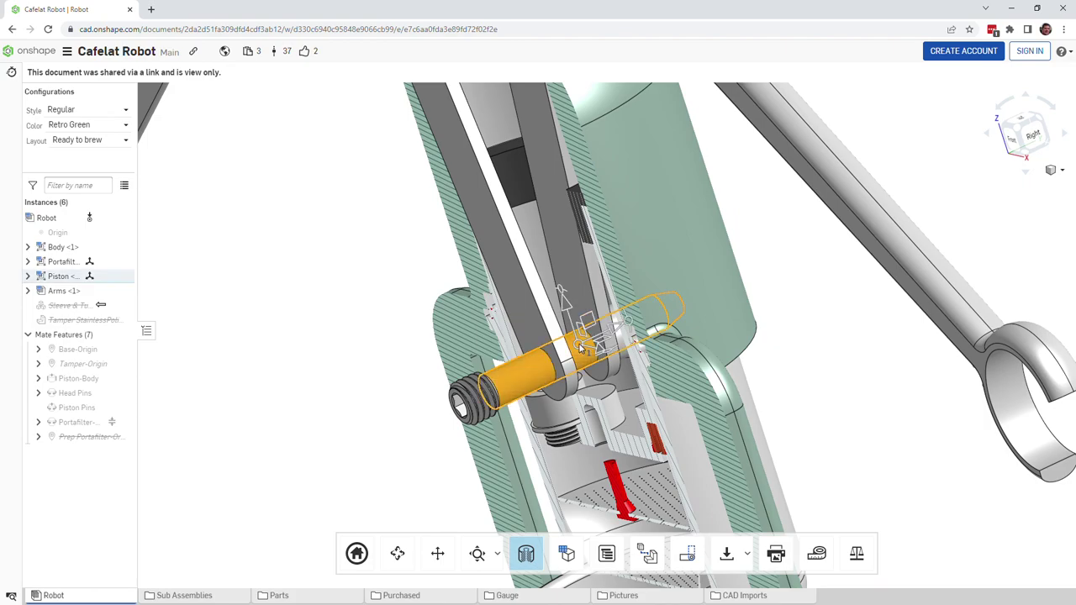
# - Check the piston pin (7.870 mm) and piston (53.000 mm) diameters, ending in front view
pyautogui.click(508, 384)
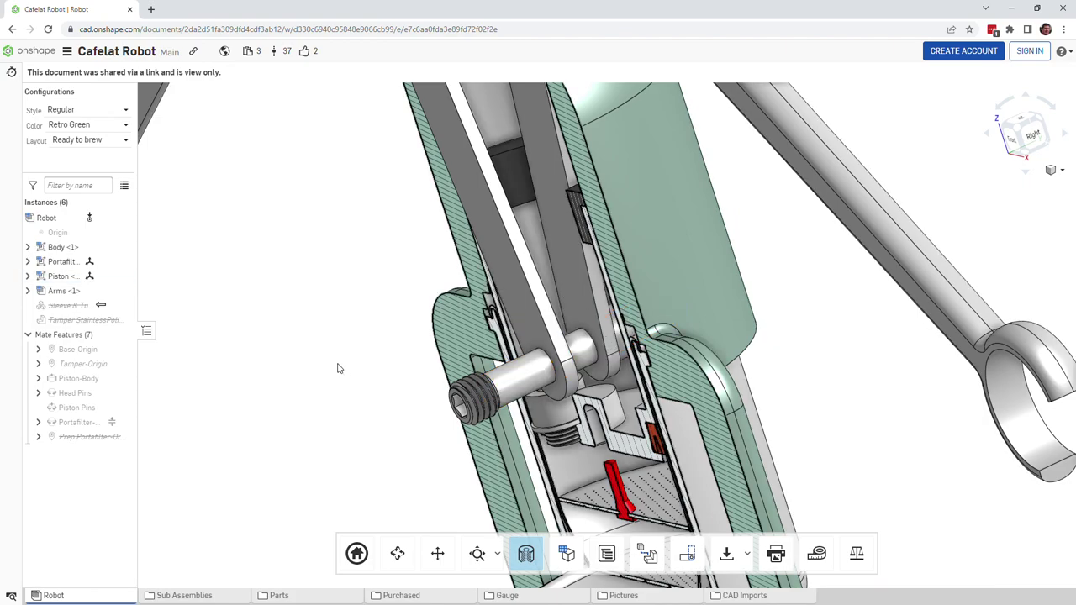
pyautogui.hotkey('shift', '1')
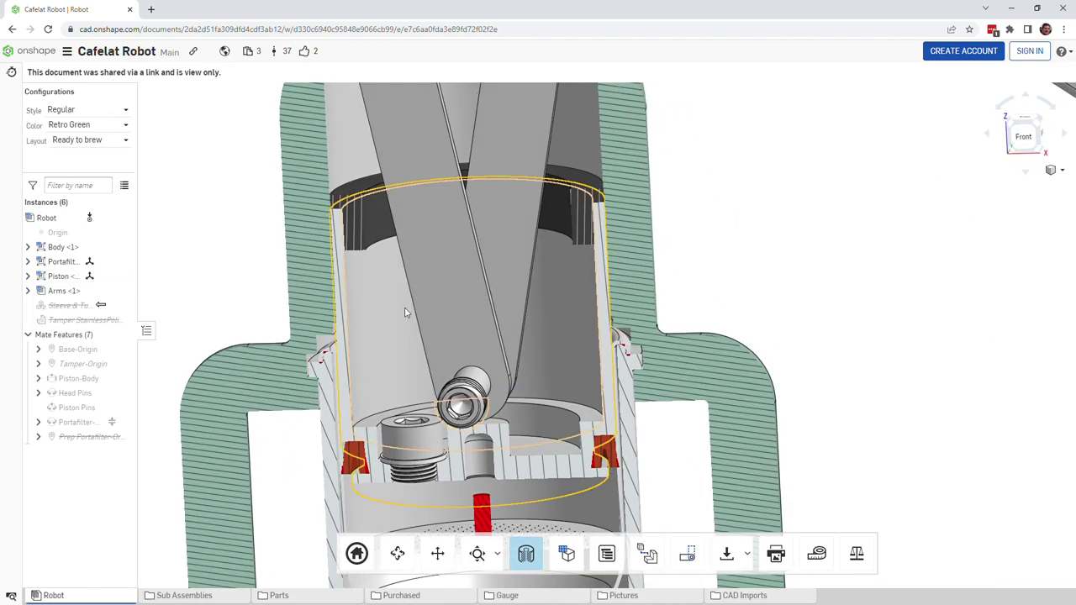
pyautogui.click(384, 307)
pyautogui.scroll(1, 407, 446)
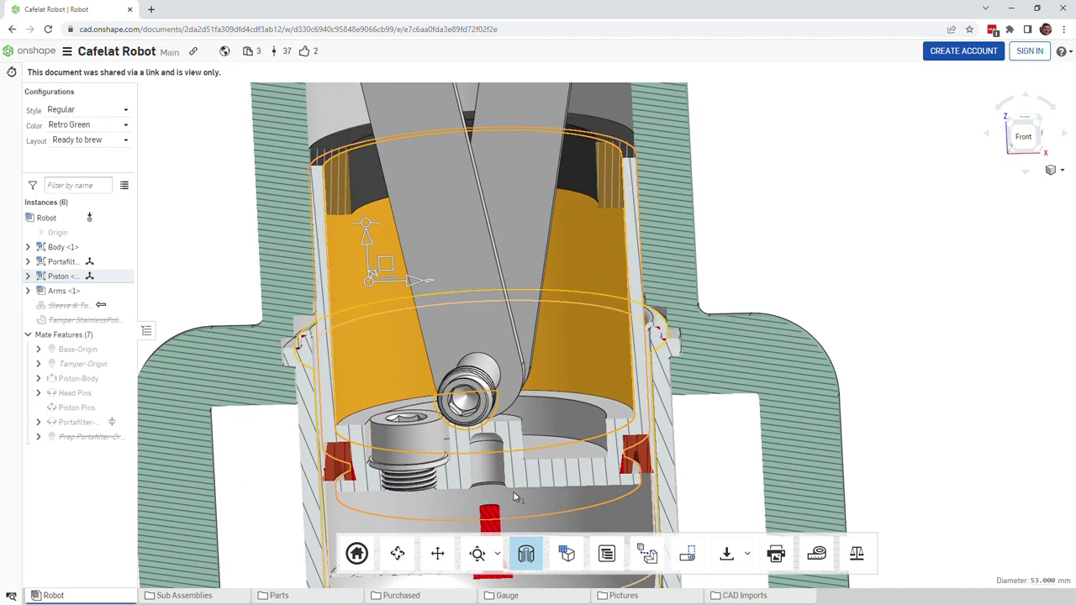
pyautogui.moveTo(513, 490); pyautogui.dragTo(570, 358, button='middle')
pyautogui.moveTo(570, 359); pyautogui.dragTo(364, 317, button='right')
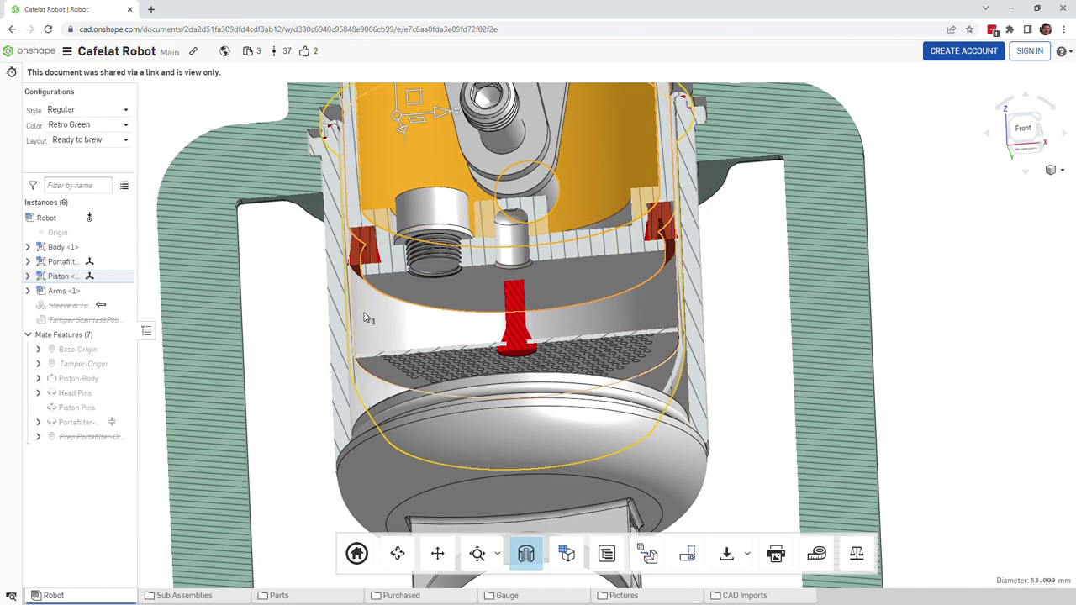
pyautogui.scroll(2, 365, 319)
pyautogui.scroll(-6, 389, 327)
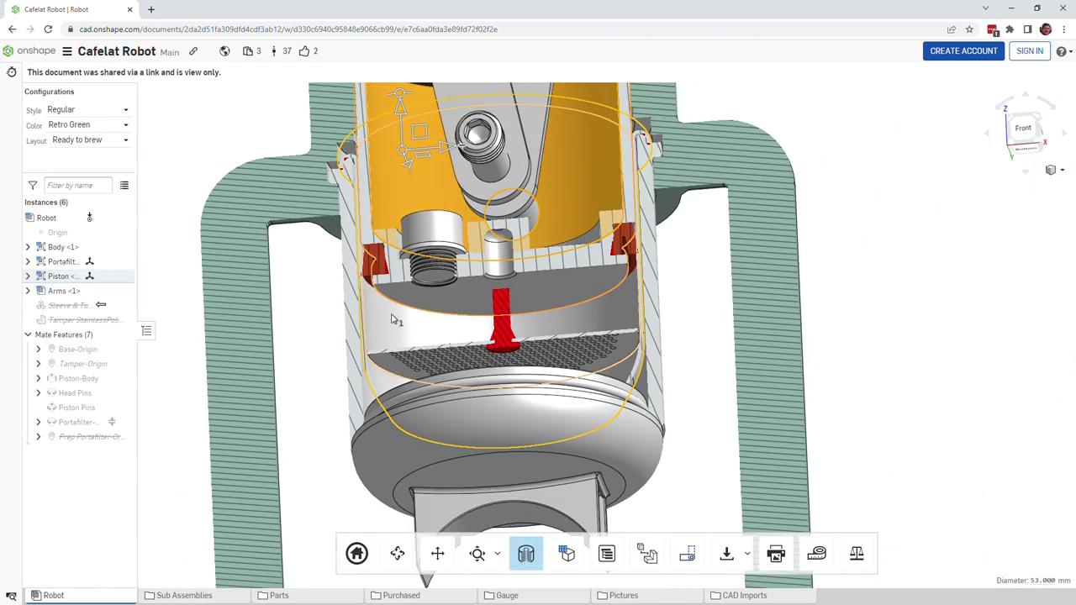
pyautogui.hotkey('shift', '1')
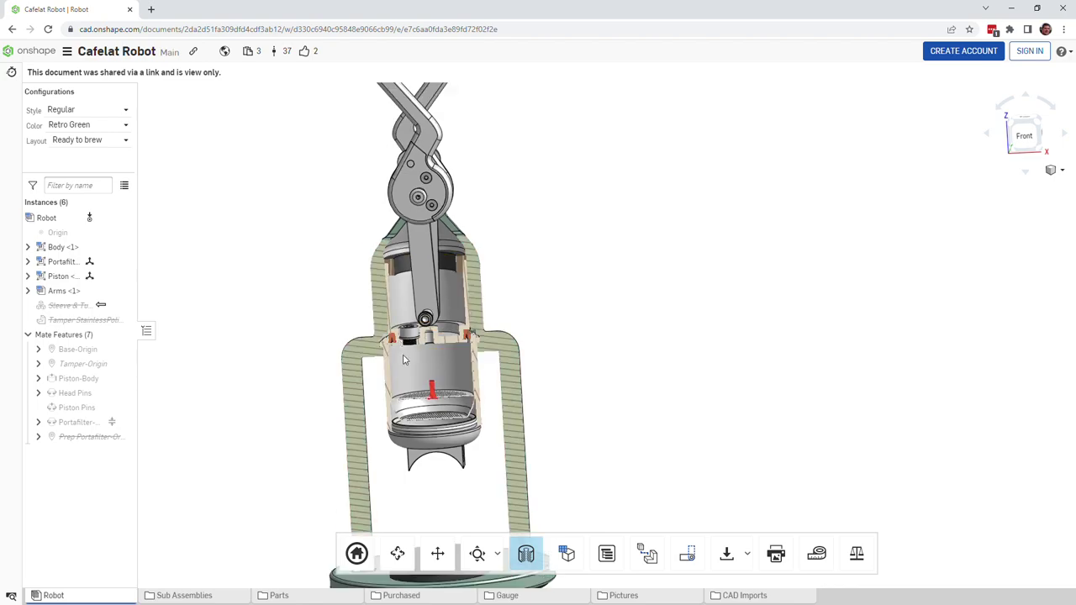
# - Zoom in on the sectioned portafilter and piston base
pyautogui.scroll(5, 420, 395)
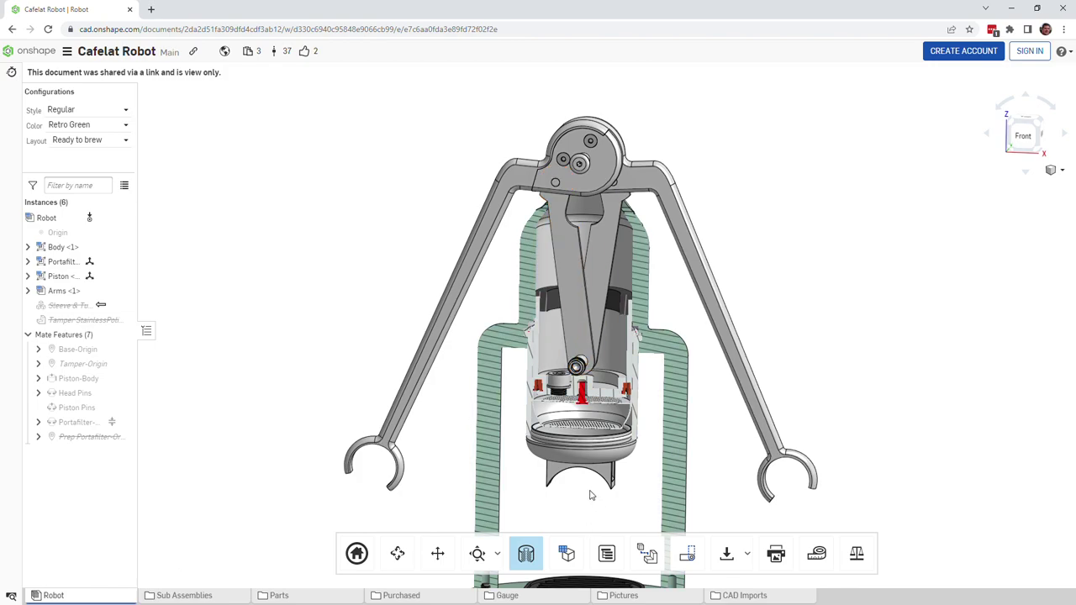
pyautogui.scroll(5, 584, 454)
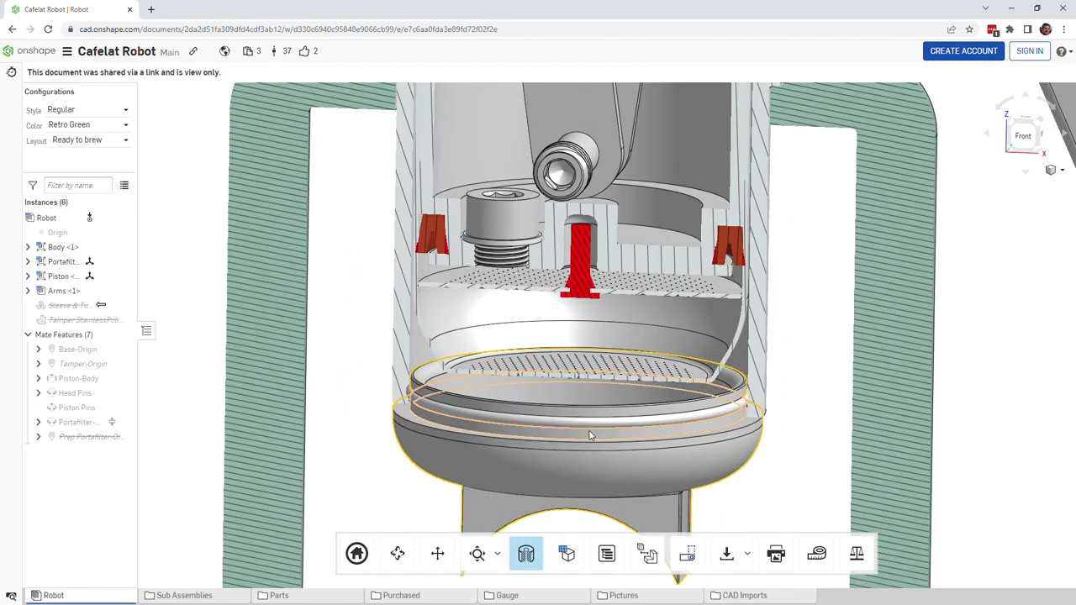
# - Hide the portafilter and gasket ring, then view the piston and dispersion screen from below
pyautogui.rightClick(612, 452)
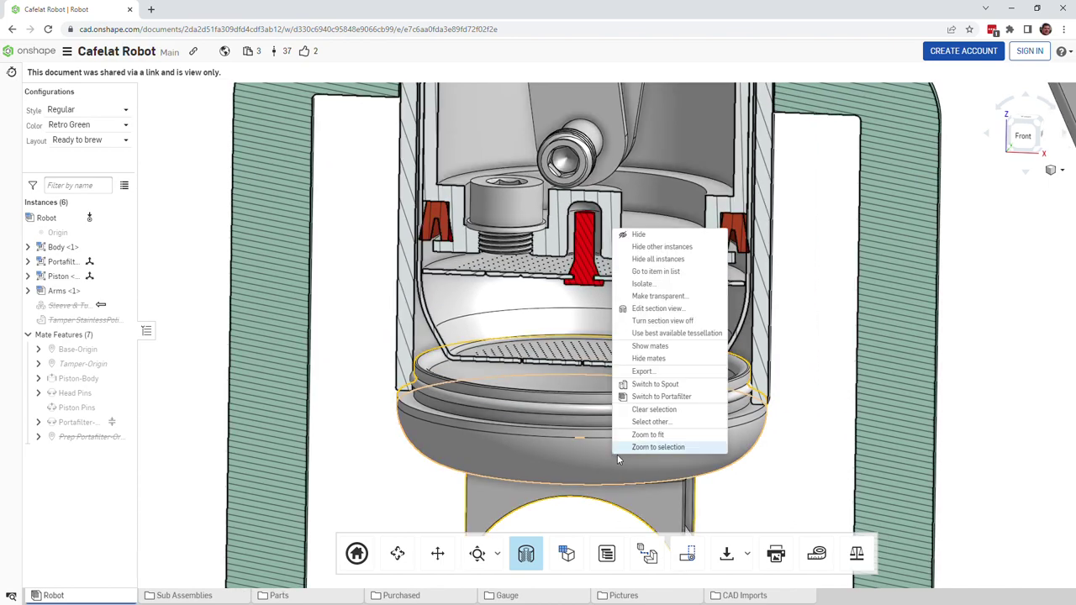
pyautogui.click(663, 259)
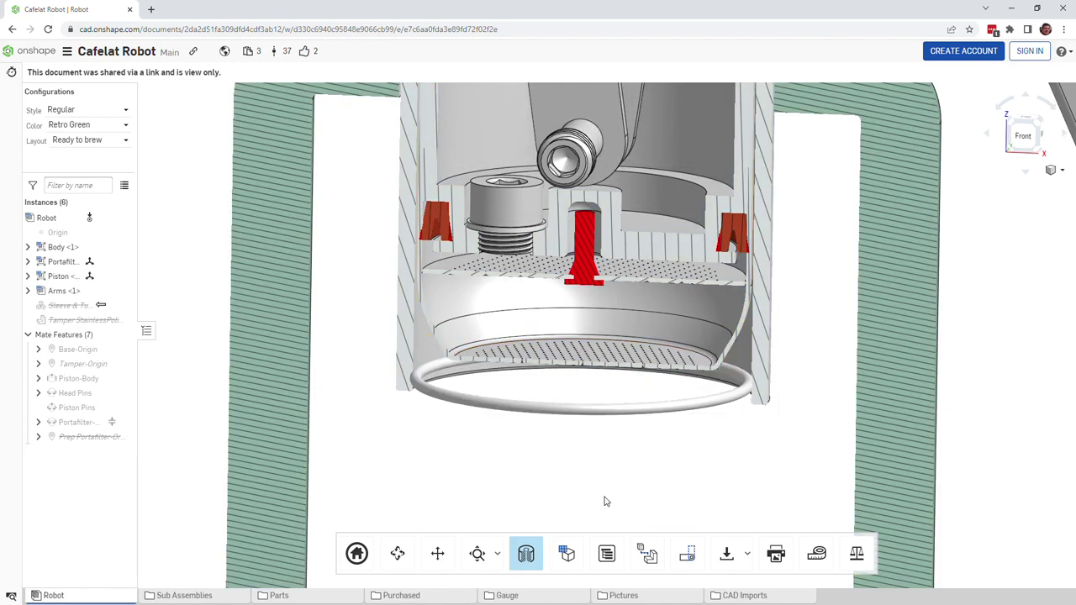
pyautogui.rightClick(602, 415)
pyautogui.click(643, 195)
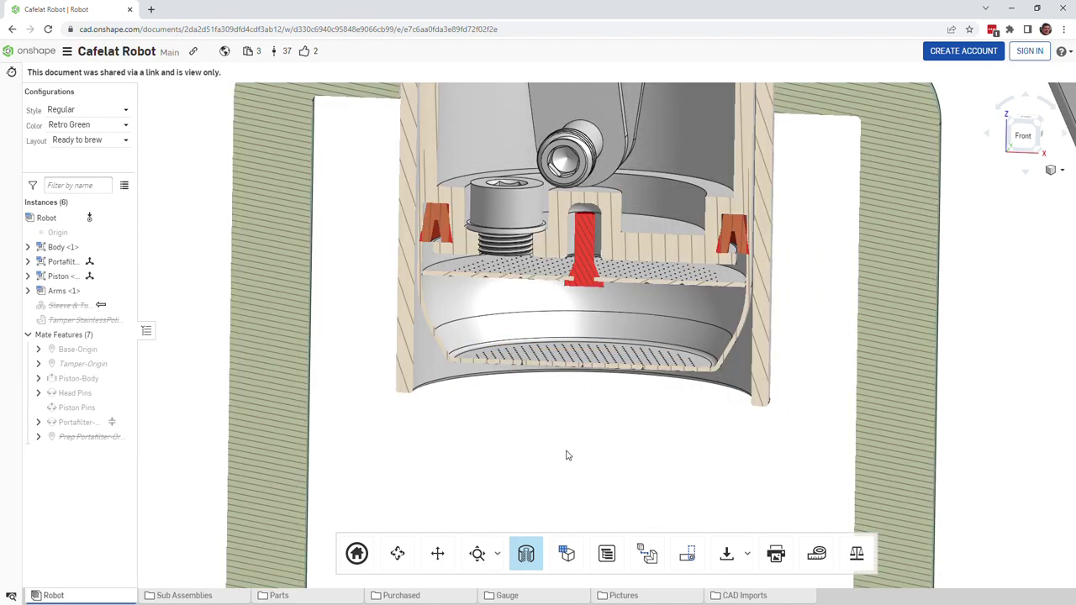
pyautogui.moveTo(565, 476)
pyautogui.mouseDown(button='right')
pyautogui.moveTo(577, 423)
pyautogui.moveTo(555, 488)
pyautogui.mouseUp(button='right')
pyautogui.scroll(5, 555, 488)
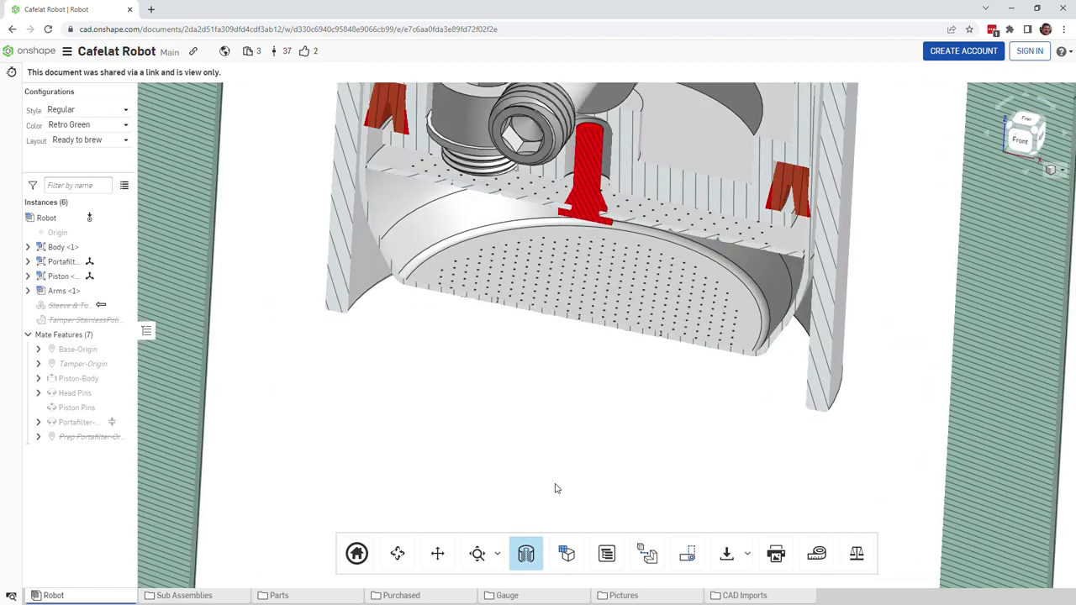
pyautogui.scroll(-8, 556, 487)
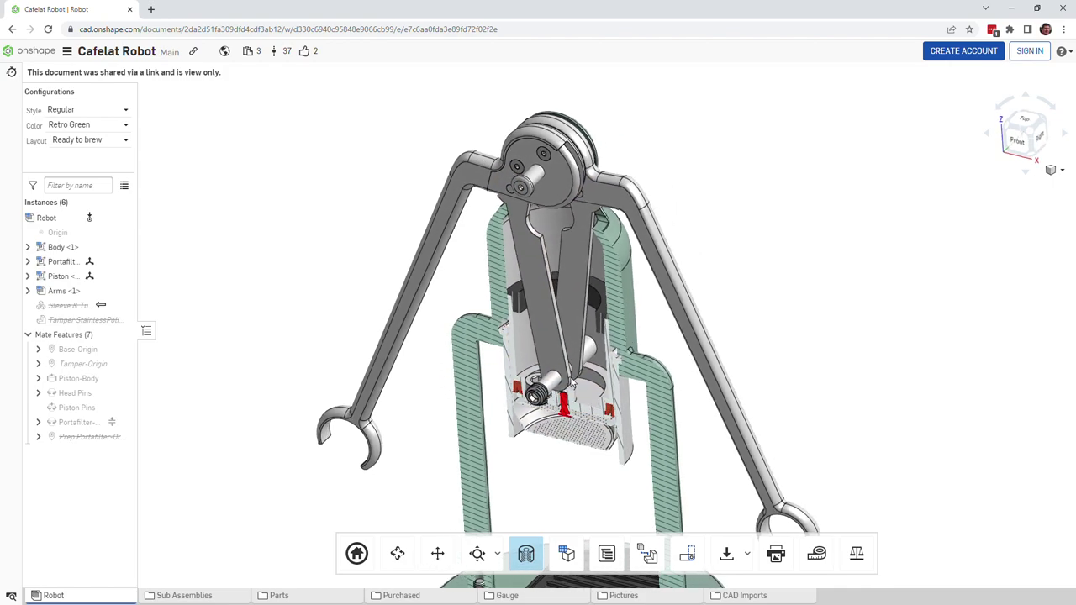
# - Swing the right arm up through its travel, then twist the piston inside its housing
pyautogui.scroll(-1, 572, 373)
pyautogui.scroll(2, 580, 369)
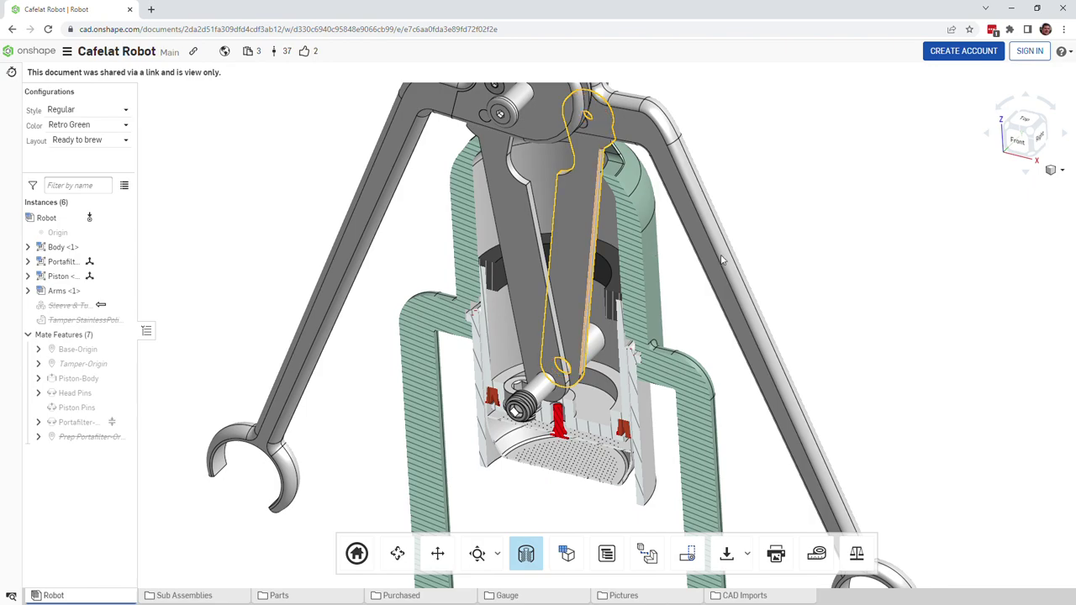
pyautogui.scroll(-1, 736, 282)
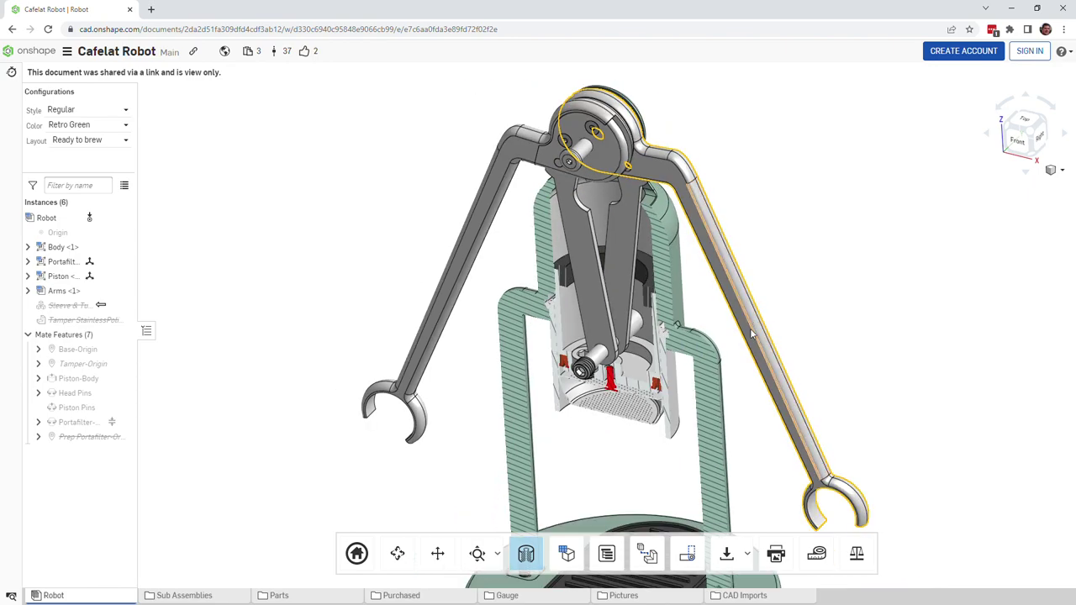
pyautogui.moveTo(762, 326); pyautogui.dragTo(720, 288)
pyautogui.scroll(-5, 618, 382)
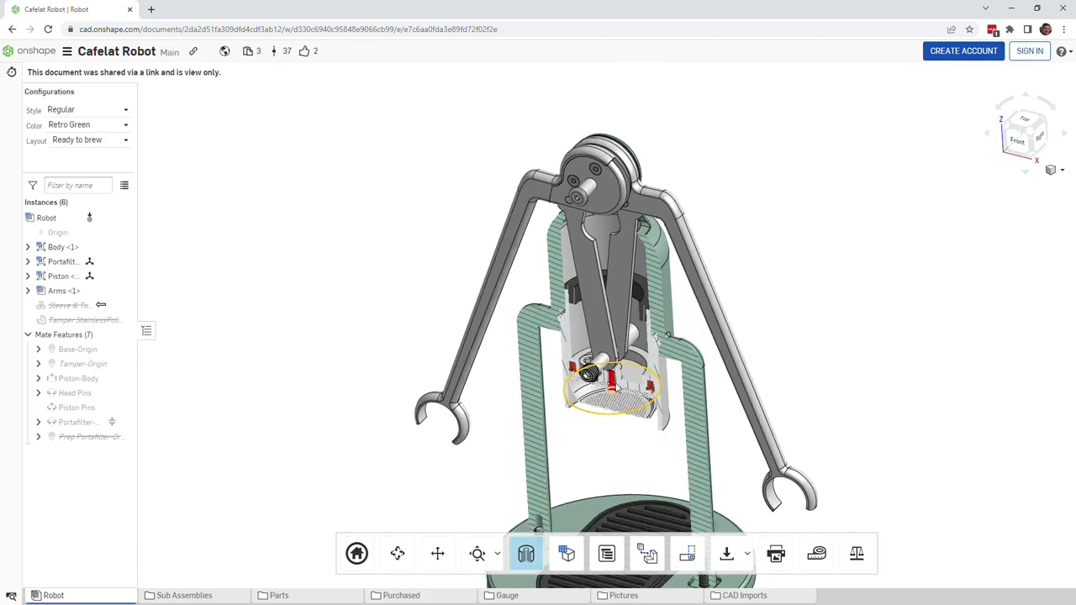
pyautogui.scroll(8, 617, 385)
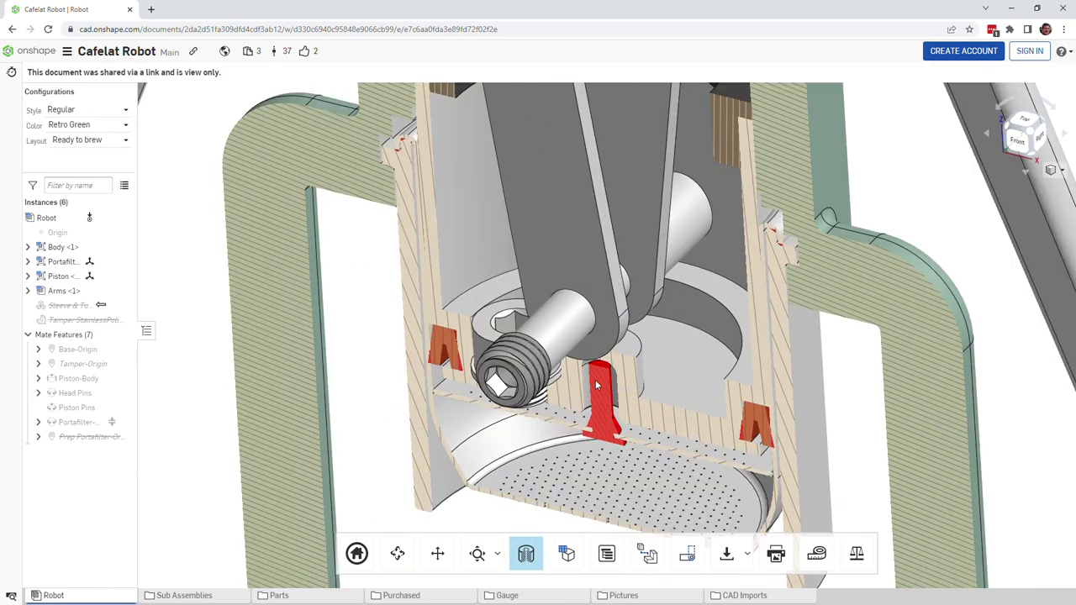
pyautogui.moveTo(611, 382); pyautogui.dragTo(657, 414)
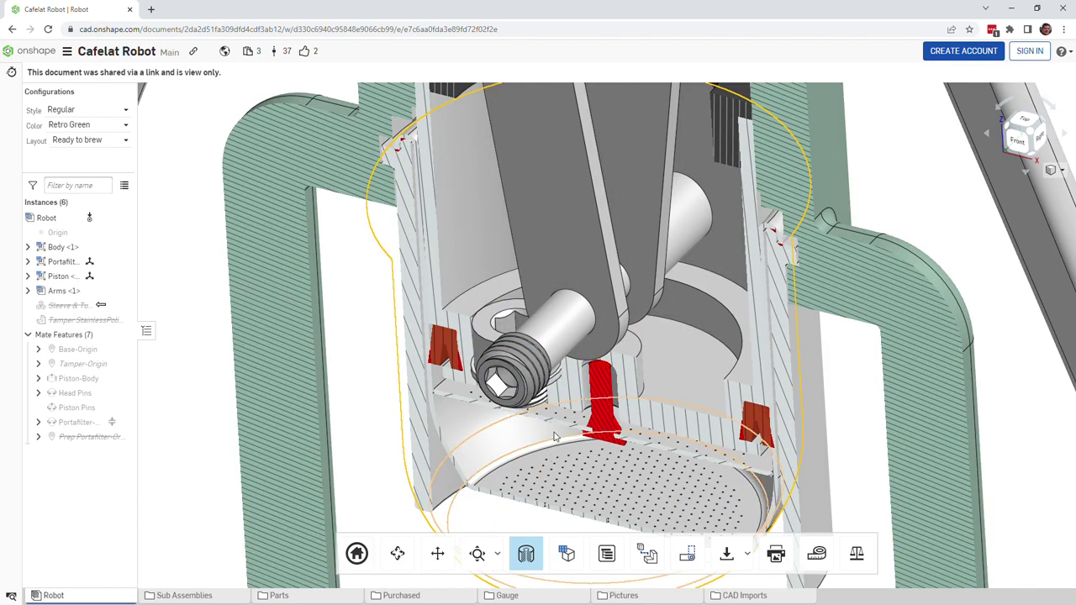
pyautogui.scroll(-6, 554, 436)
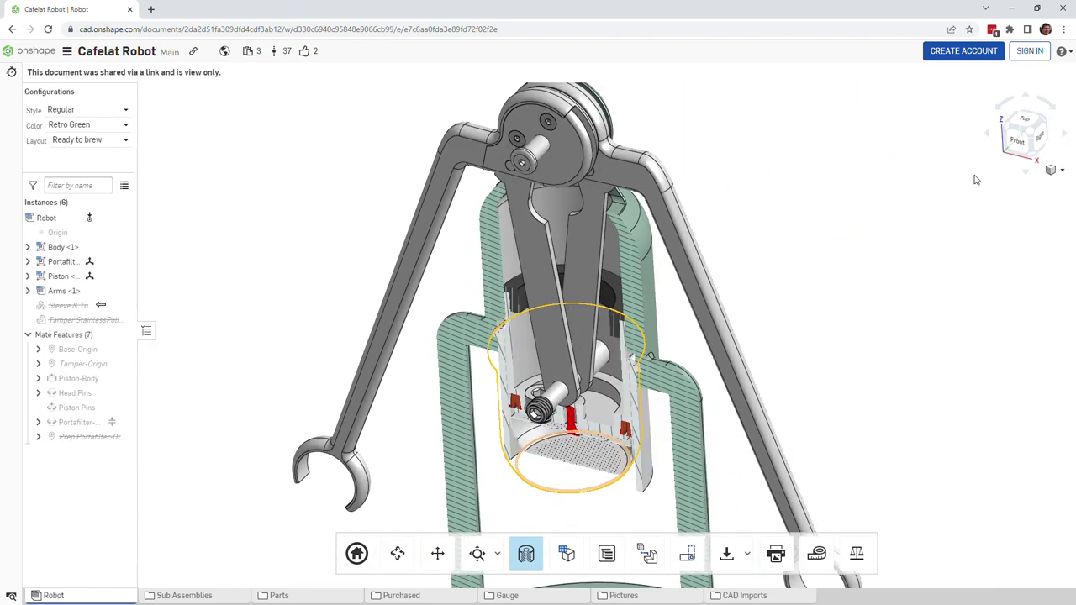
# - Turn off the section view and rotate the solid robot toward a frontal view
pyautogui.click(527, 554)
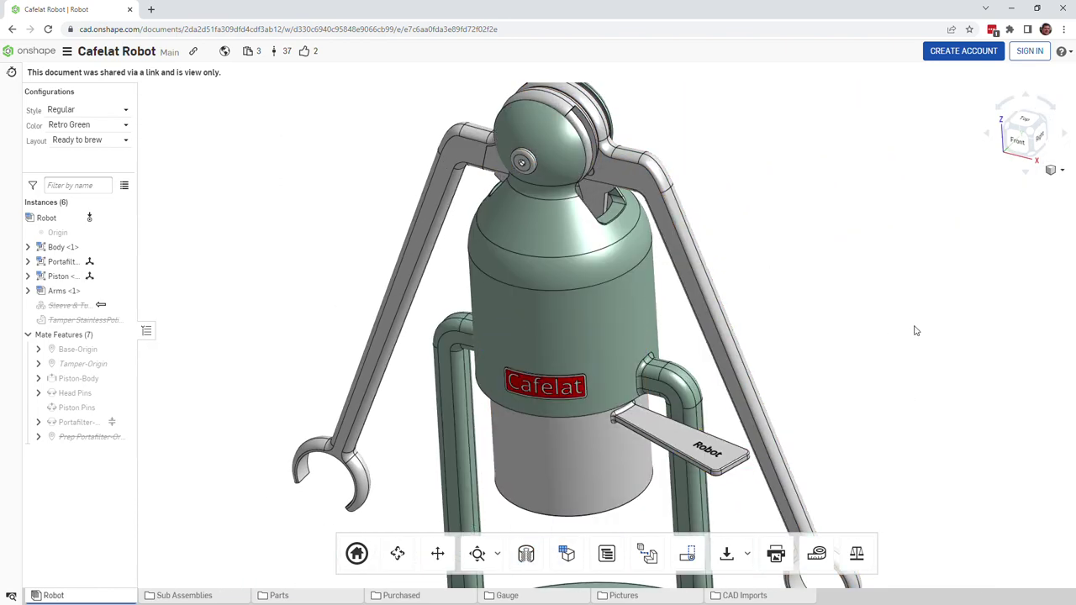
pyautogui.scroll(4, 869, 274)
pyautogui.scroll(-6, 869, 327)
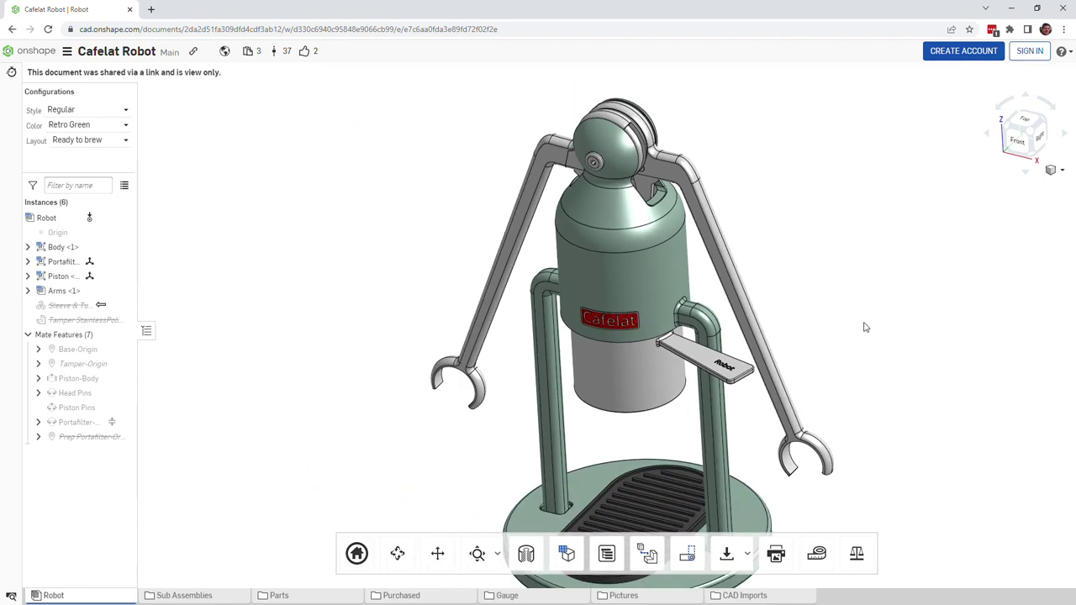
pyautogui.moveTo(869, 327); pyautogui.dragTo(714, 298, button='right')
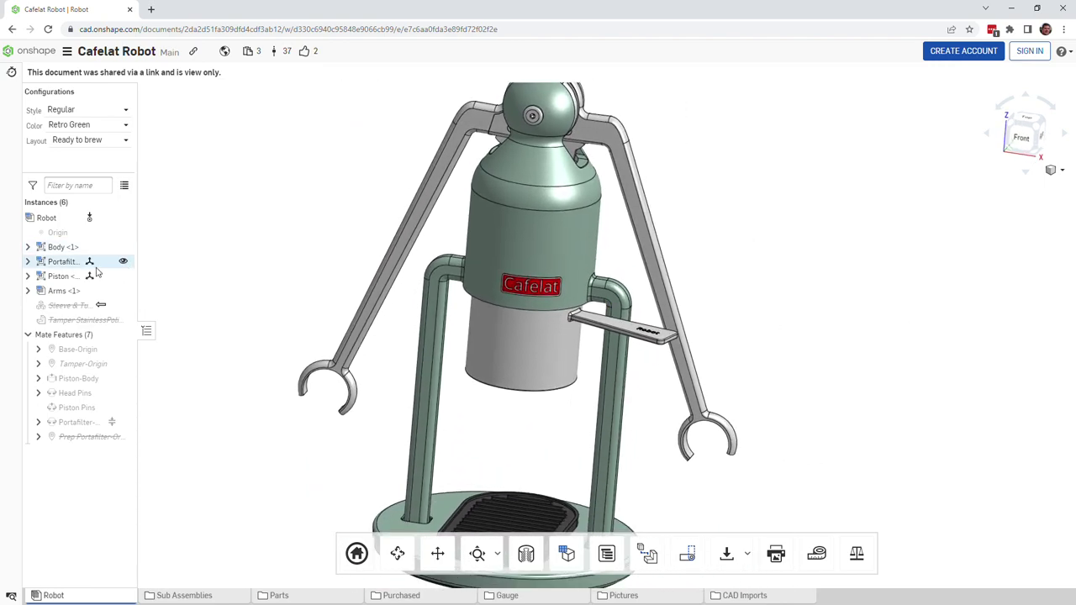
# - Set the configuration Color to Blue and Style to Barista
pyautogui.click(90, 129)
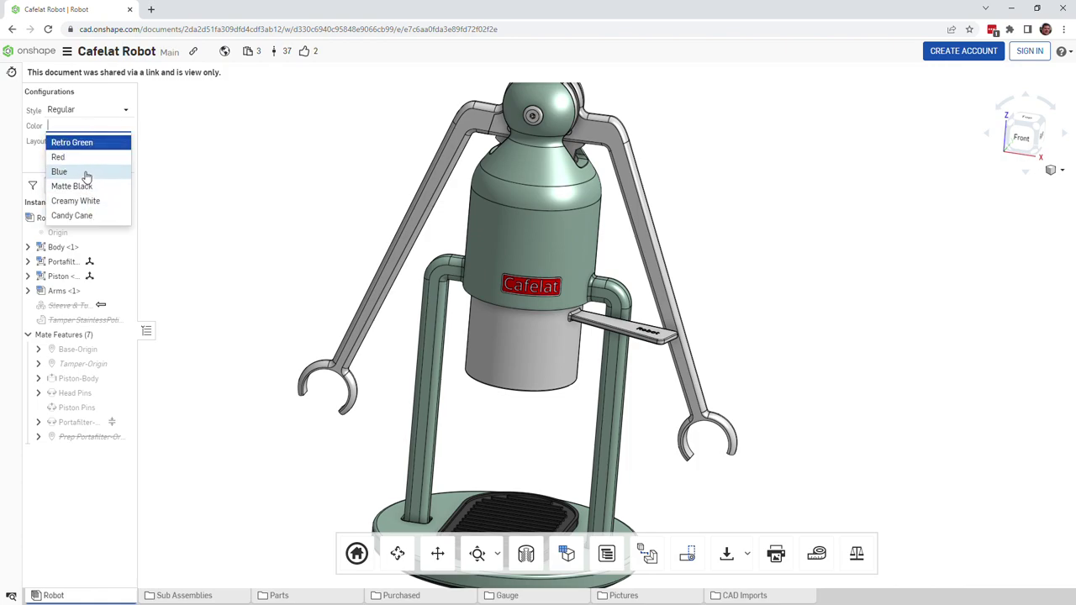
pyautogui.click(84, 173)
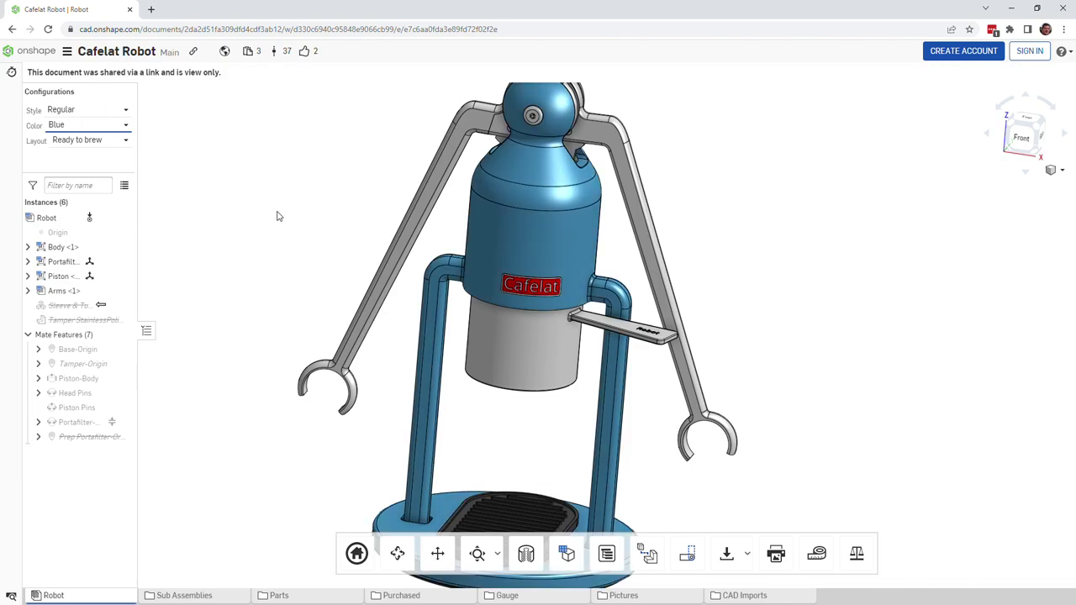
pyautogui.click(108, 128)
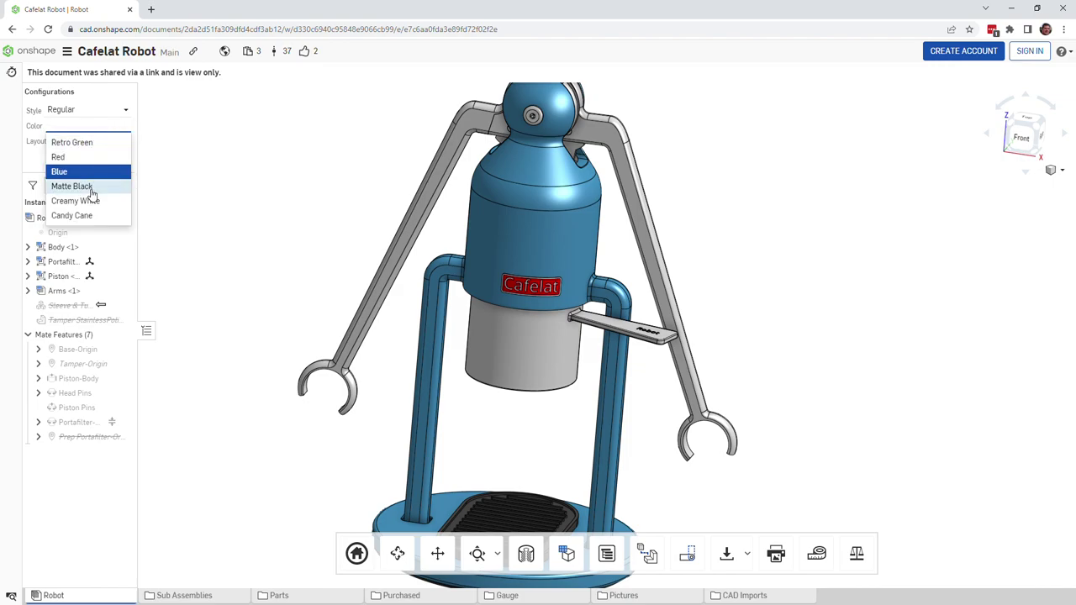
pyautogui.click(241, 169)
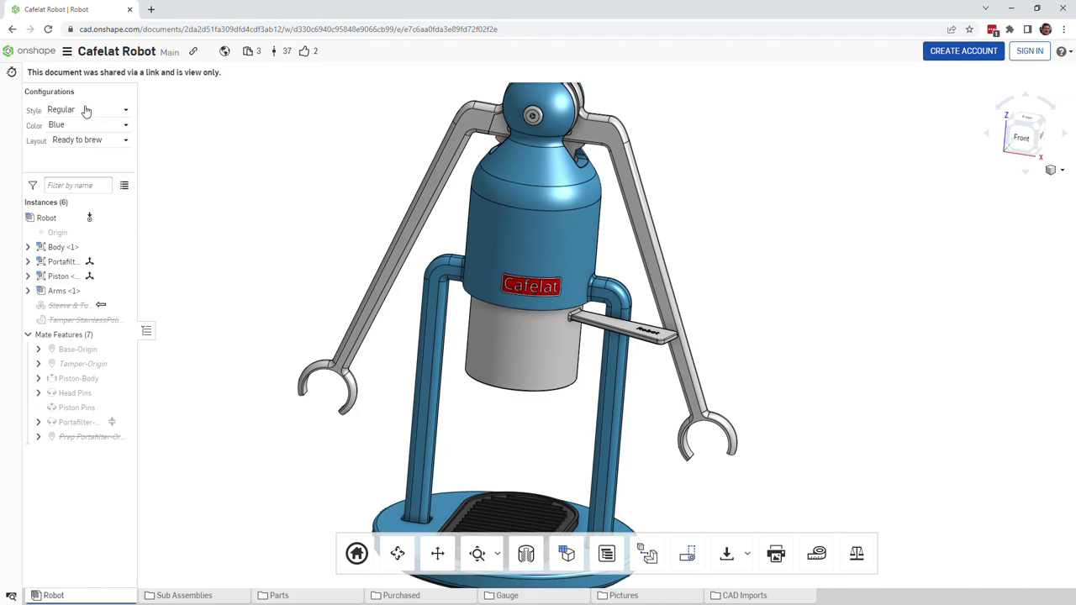
pyautogui.click(85, 112)
pyautogui.click(86, 147)
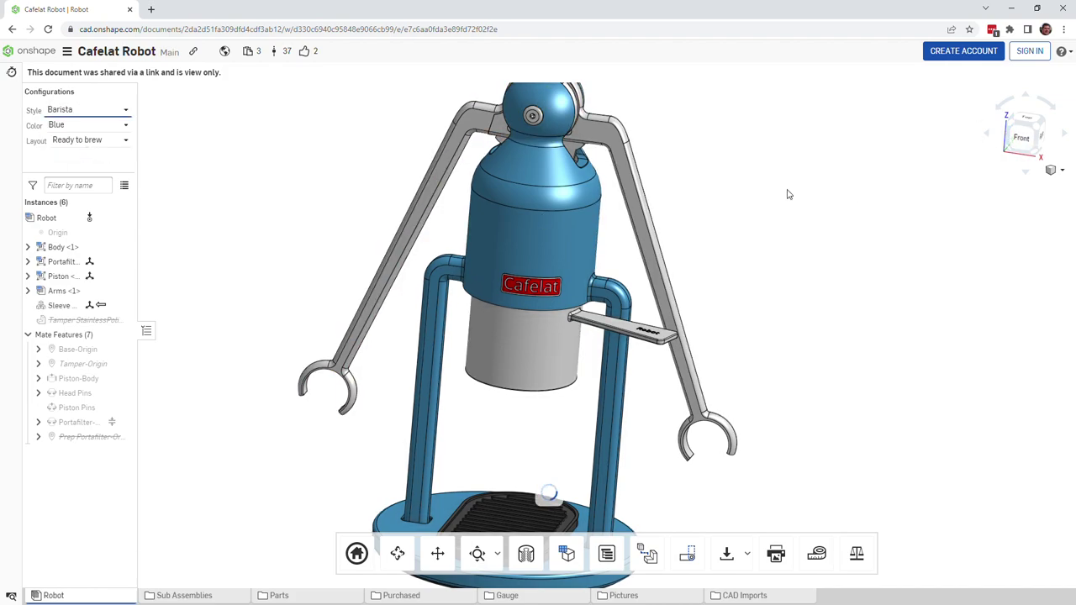
# - Orbit and zoom around the arms and pressure gauge, ending on a front view including the base
pyautogui.scroll(5, 768, 204)
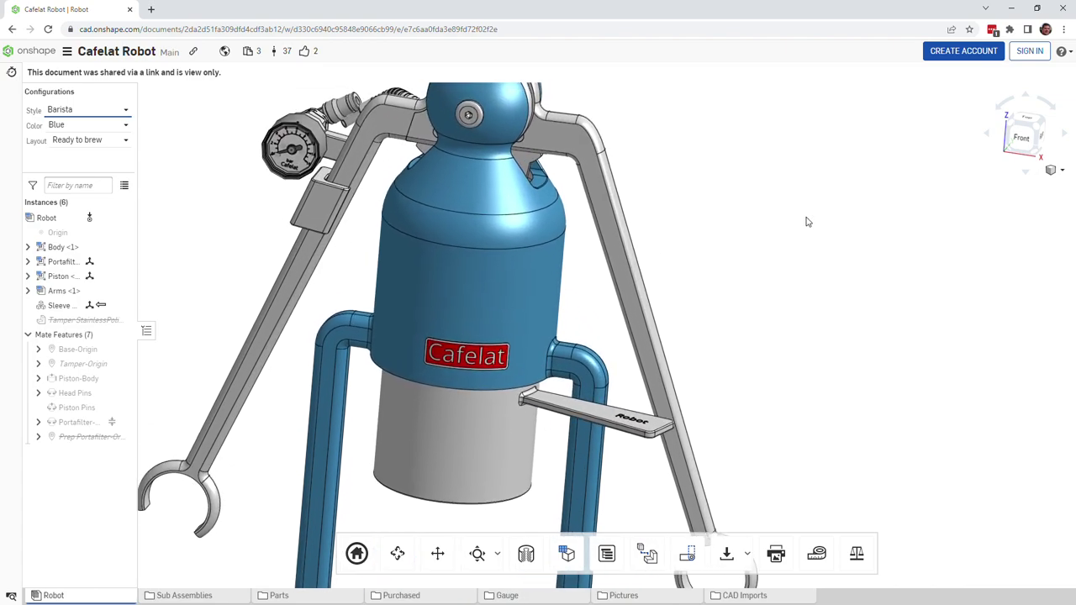
pyautogui.moveTo(413, 228); pyautogui.dragTo(398, 259, button='right')
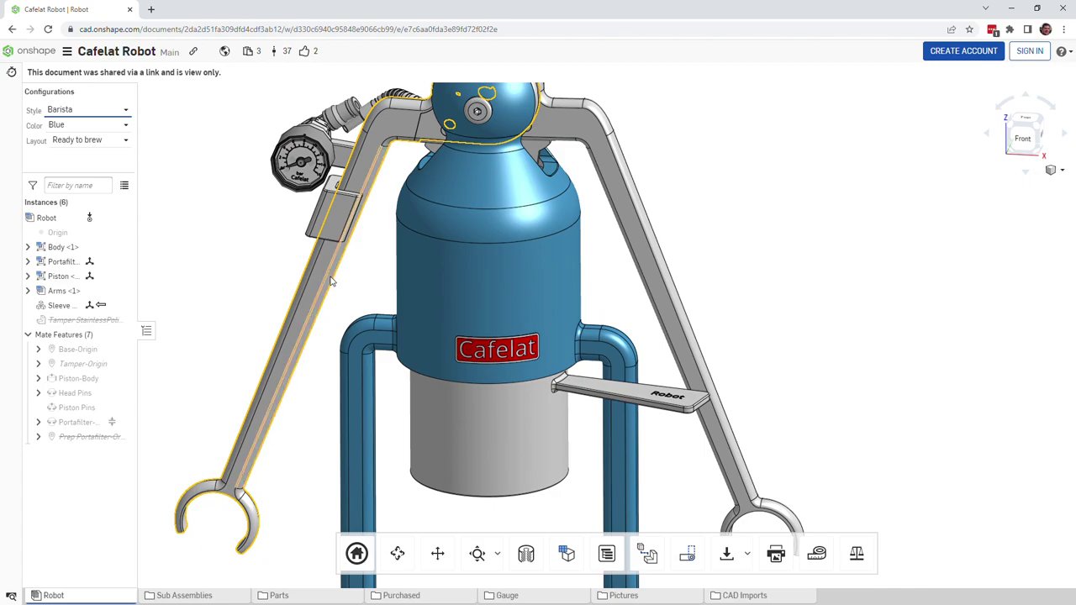
pyautogui.moveTo(360, 300); pyautogui.dragTo(389, 320, button='right')
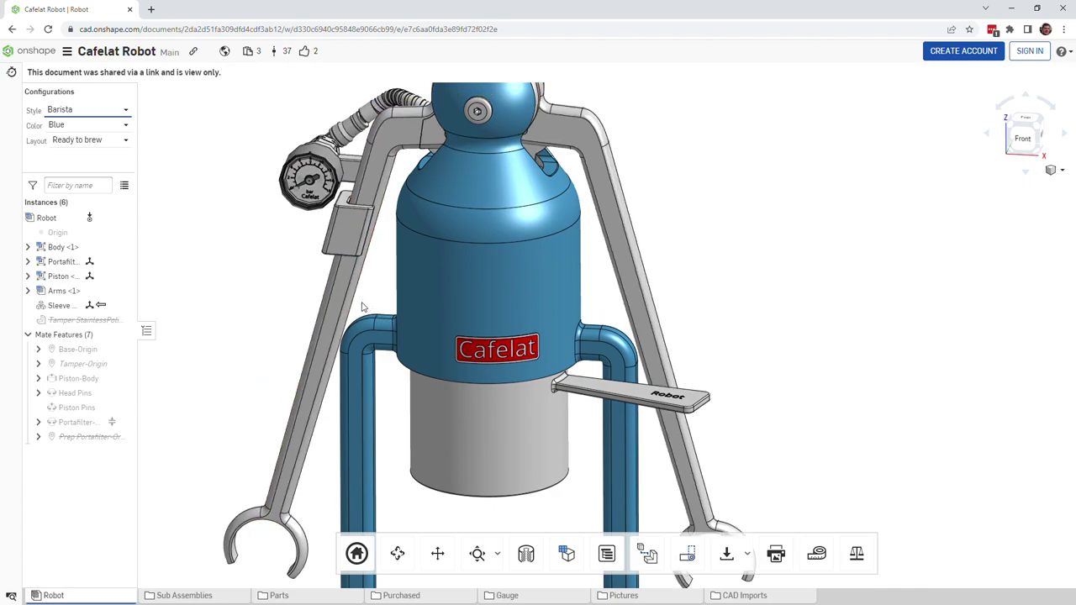
pyautogui.moveTo(351, 288); pyautogui.dragTo(294, 120)
pyautogui.moveTo(294, 119); pyautogui.dragTo(366, 238, button='right')
pyautogui.scroll(2, 366, 237)
pyautogui.scroll(-6, 420, 248)
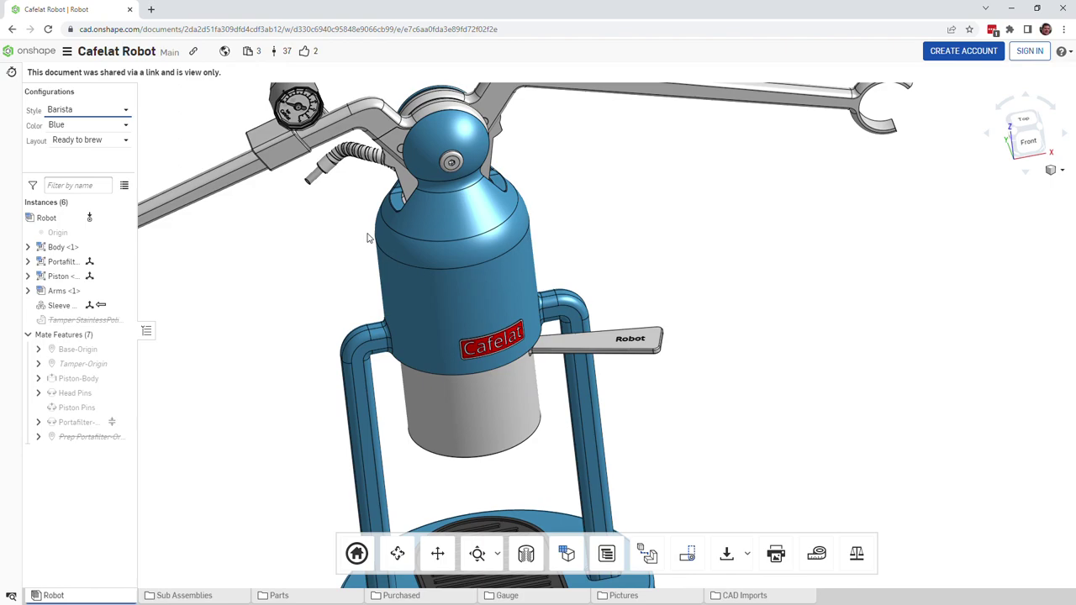
pyautogui.scroll(1, 471, 235)
pyautogui.scroll(3, 471, 230)
pyautogui.scroll(-3, 471, 231)
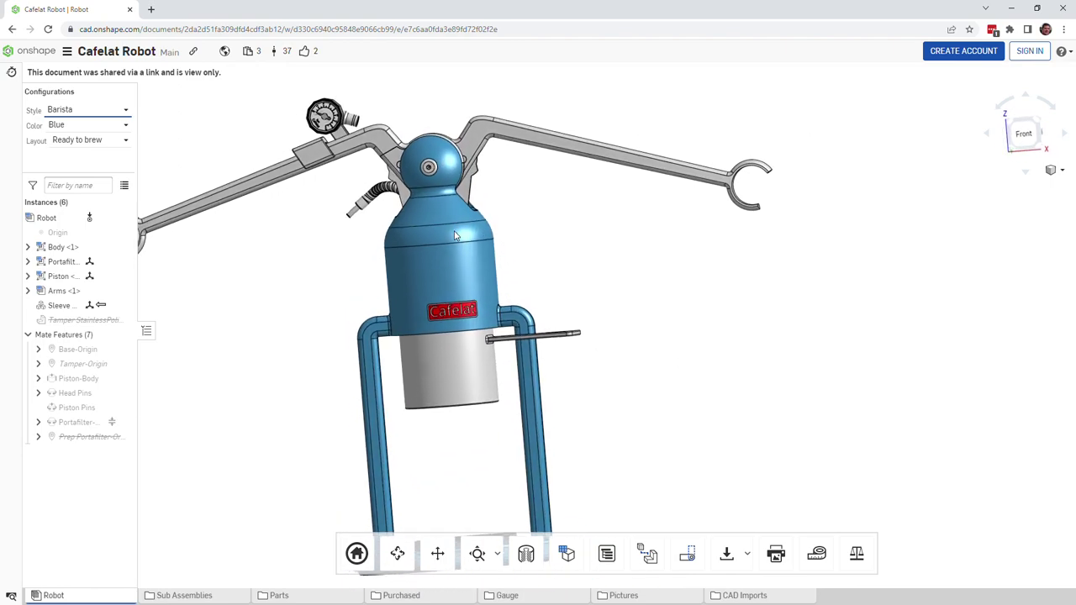
pyautogui.moveTo(272, 179); pyautogui.dragTo(408, 447, button='right')
pyautogui.moveTo(588, 389); pyautogui.dragTo(605, 322, button='middle')
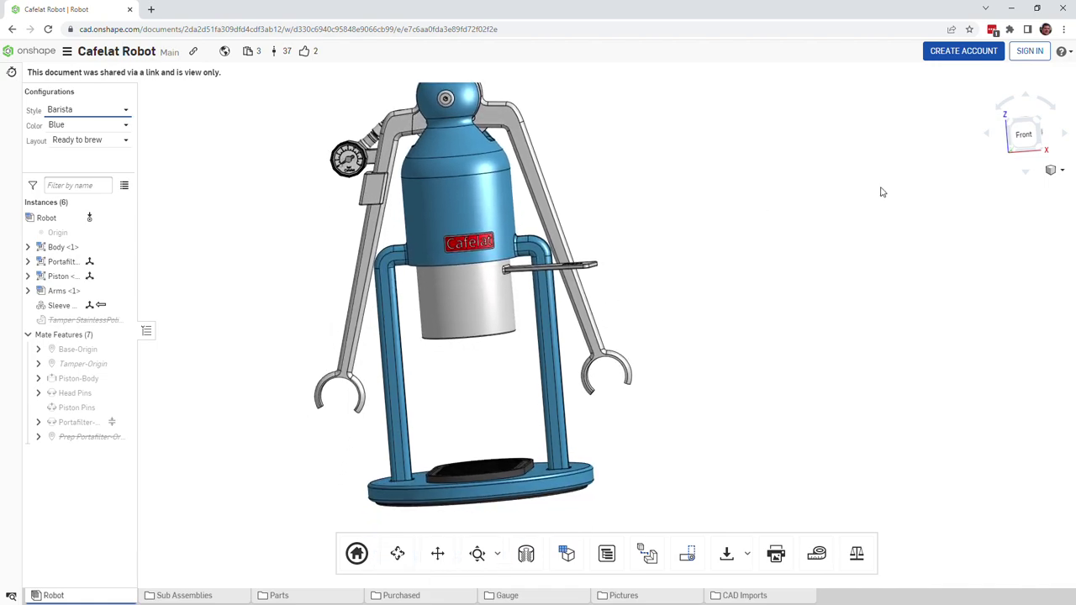
# - Section the blue robot to inspect the piston internals from below and front, then set style to Regular
pyautogui.click(526, 558)
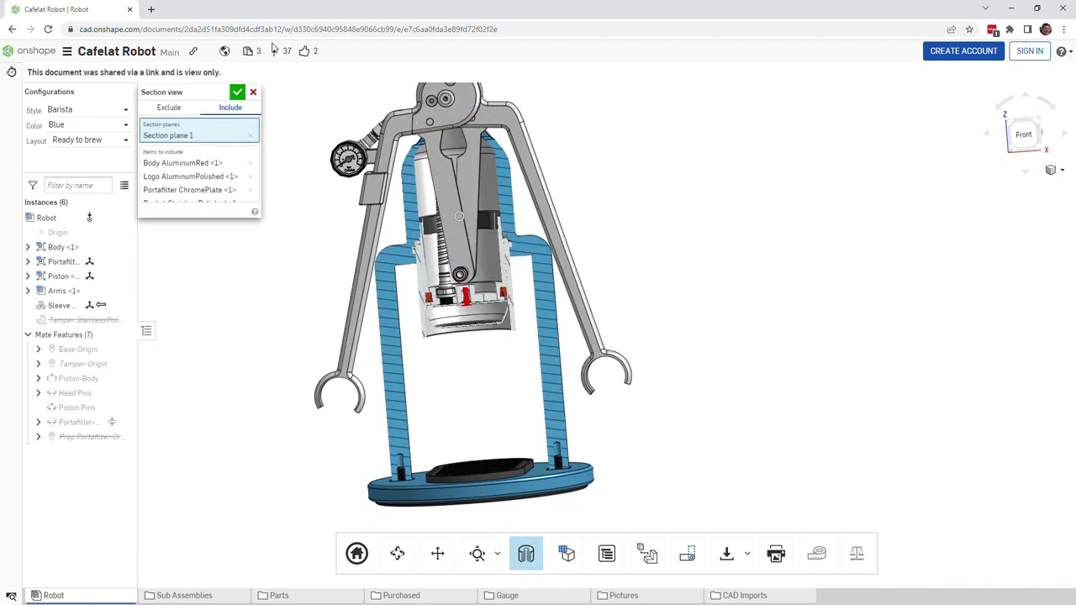
pyautogui.click(238, 93)
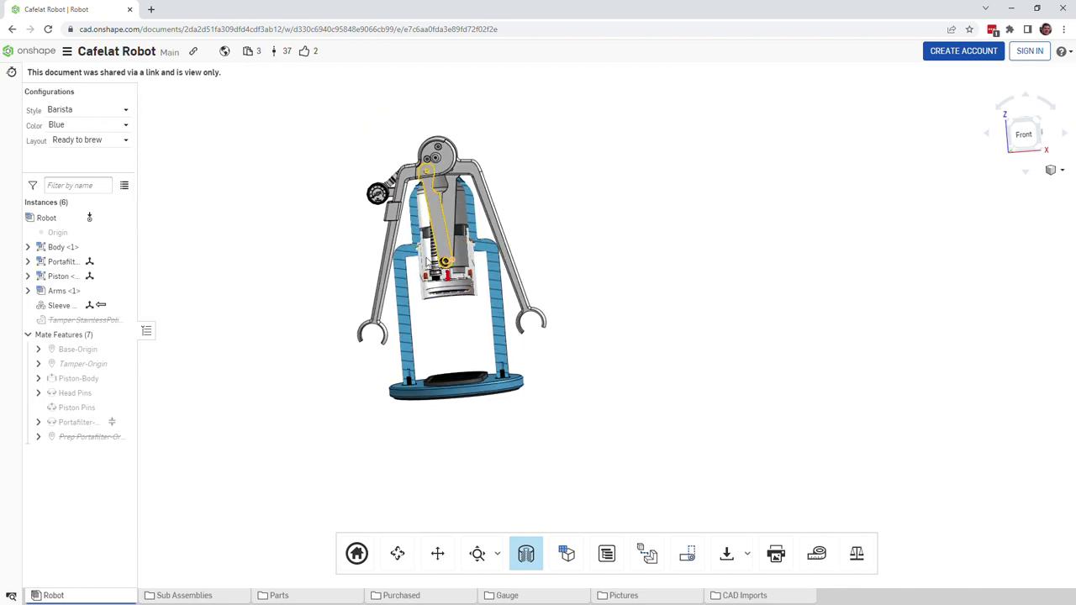
pyautogui.scroll(5, 443, 263)
pyautogui.scroll(8, 443, 263)
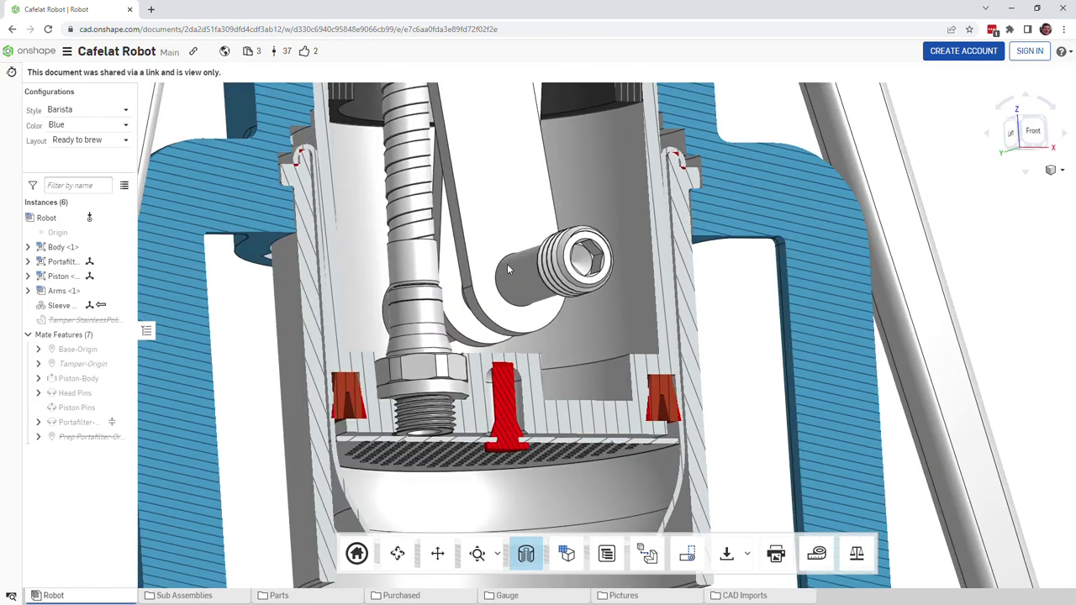
pyautogui.moveTo(507, 264); pyautogui.dragTo(469, 332, button='right')
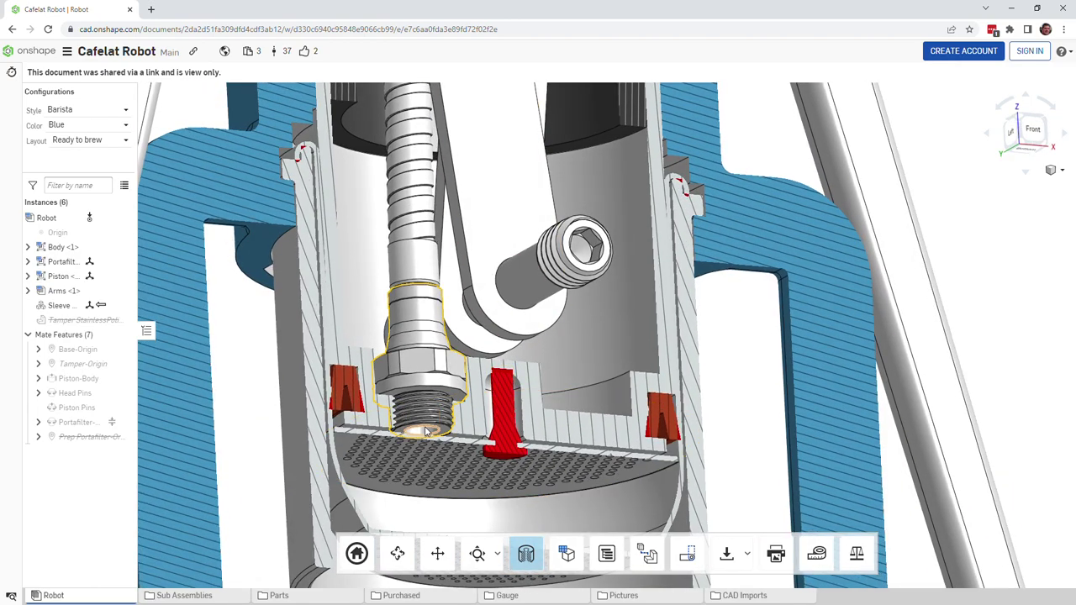
pyautogui.scroll(-10, 427, 430)
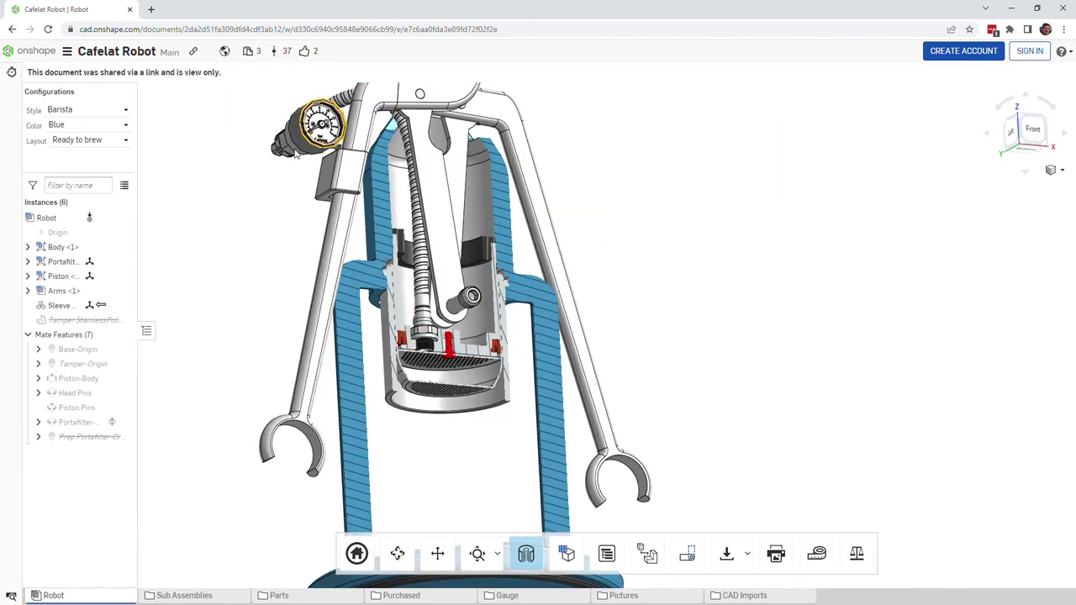
pyautogui.moveTo(298, 219); pyautogui.dragTo(282, 257, button='right')
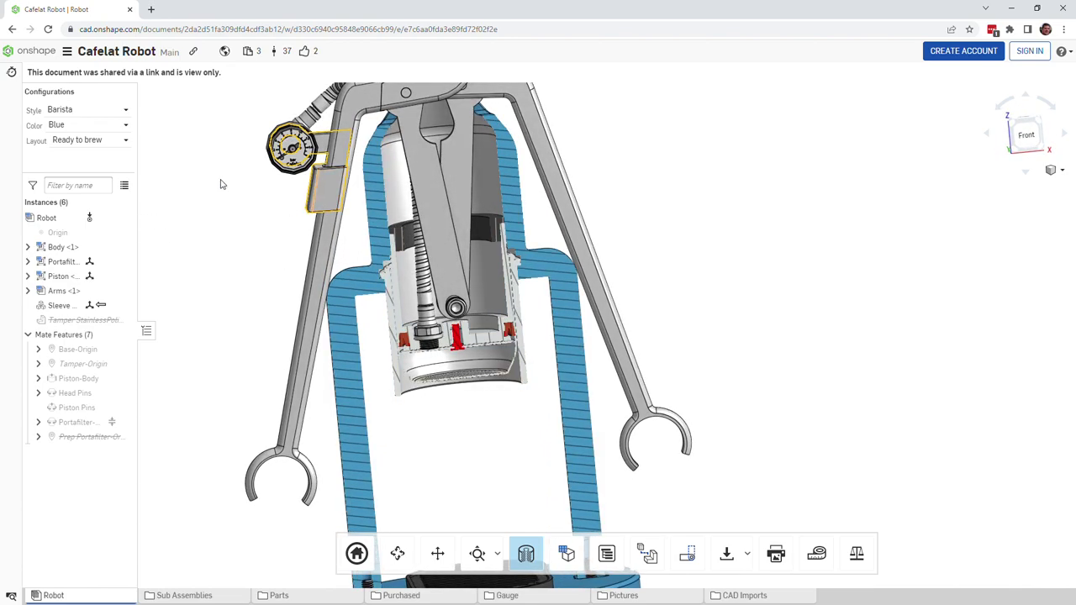
pyautogui.click(93, 111)
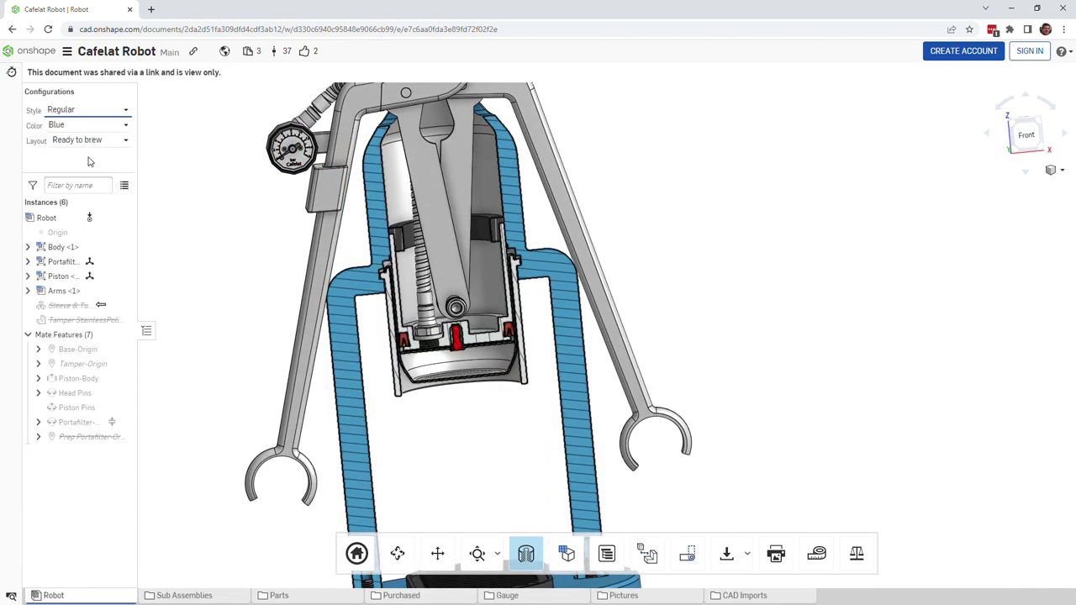
# - Switch the layout to Prepping and remove the section cut, framing the whole robot with its accessories
pyautogui.click(94, 141)
pyautogui.click(76, 173)
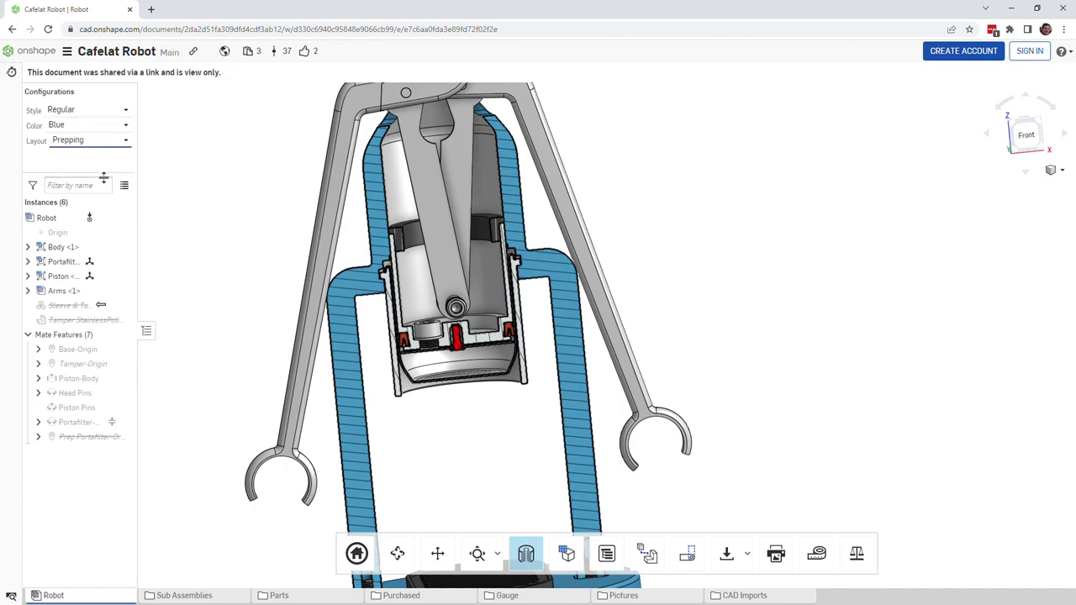
pyautogui.click(526, 554)
pyautogui.scroll(5, 636, 406)
pyautogui.scroll(-6, 636, 406)
pyautogui.moveTo(636, 406)
pyautogui.mouseDown(button='right')
pyautogui.moveTo(639, 433)
pyautogui.moveTo(648, 417)
pyautogui.mouseUp(button='right')
pyautogui.moveTo(648, 418); pyautogui.dragTo(614, 409, button='middle')
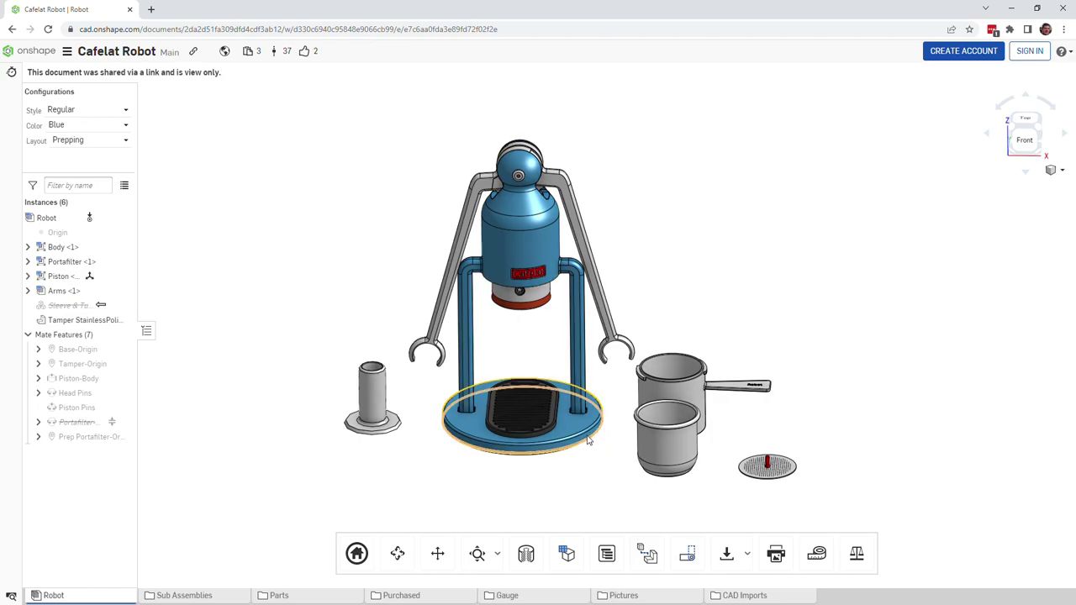
# - Open the Tamper part studio from the Parts folder and view the tamper from a lower side angle
pyautogui.click(280, 595)
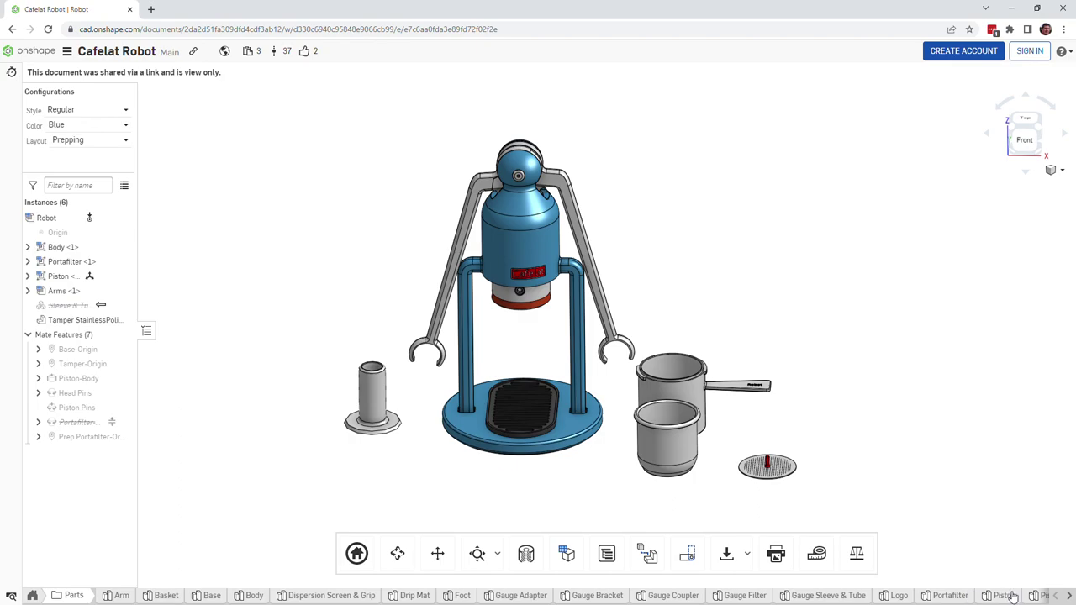
pyautogui.click(1068, 594)
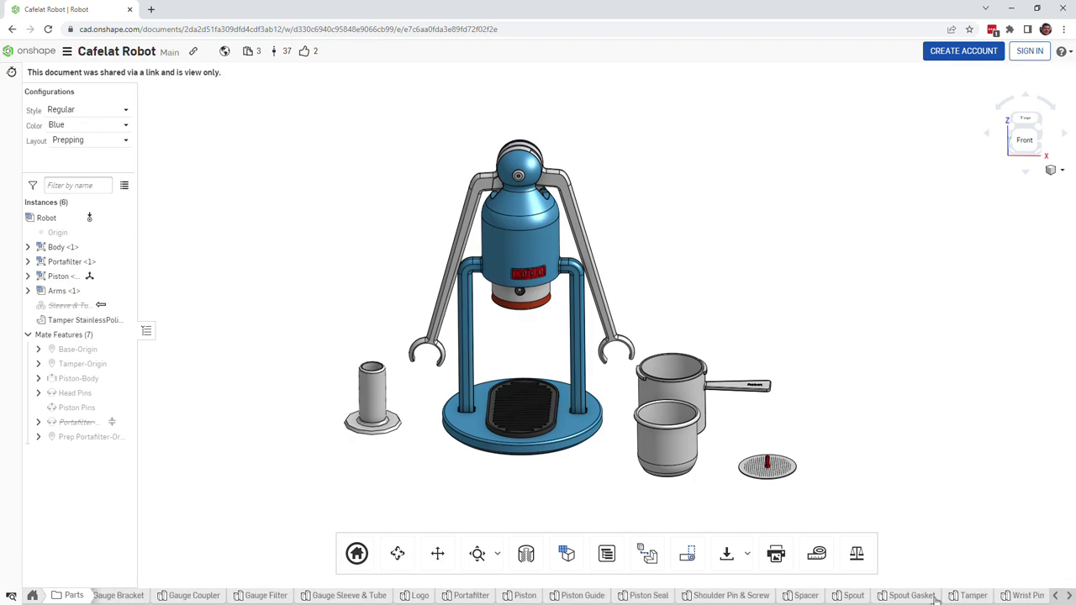
pyautogui.click(982, 596)
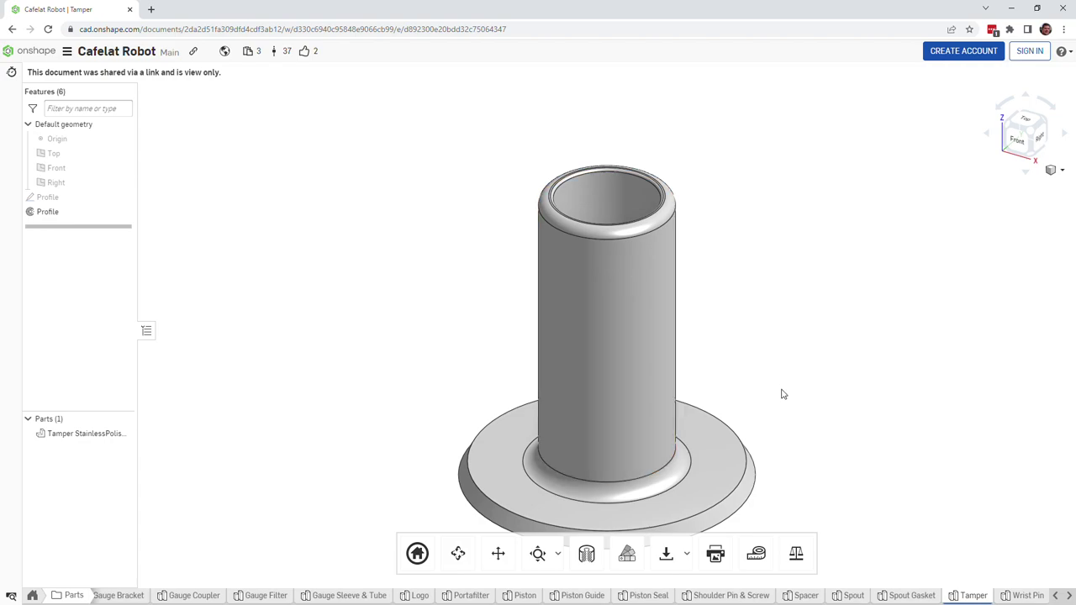
pyautogui.moveTo(782, 394); pyautogui.dragTo(774, 359, button='right')
# - Export the Tamper part as a Binary STL file in meters at Medium resolution
pyautogui.rightClick(83, 435)
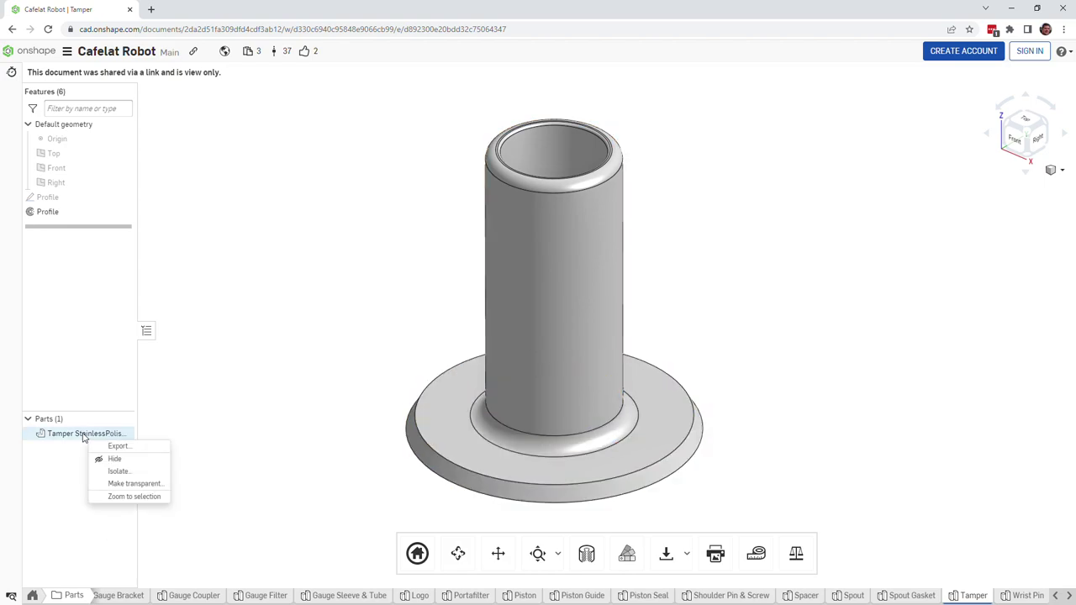
pyautogui.click(135, 445)
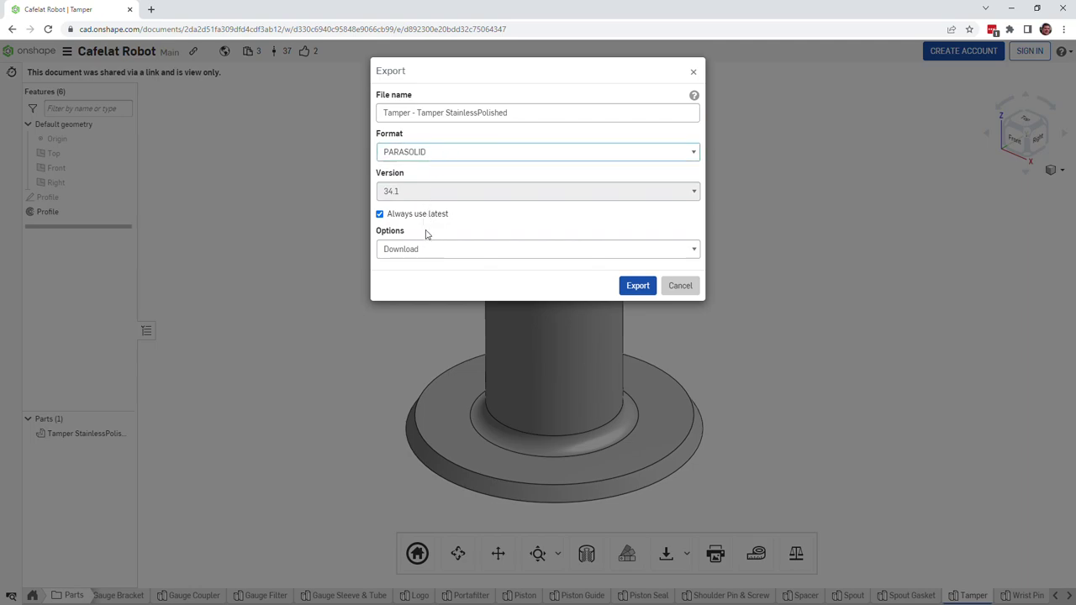
pyautogui.click(406, 303)
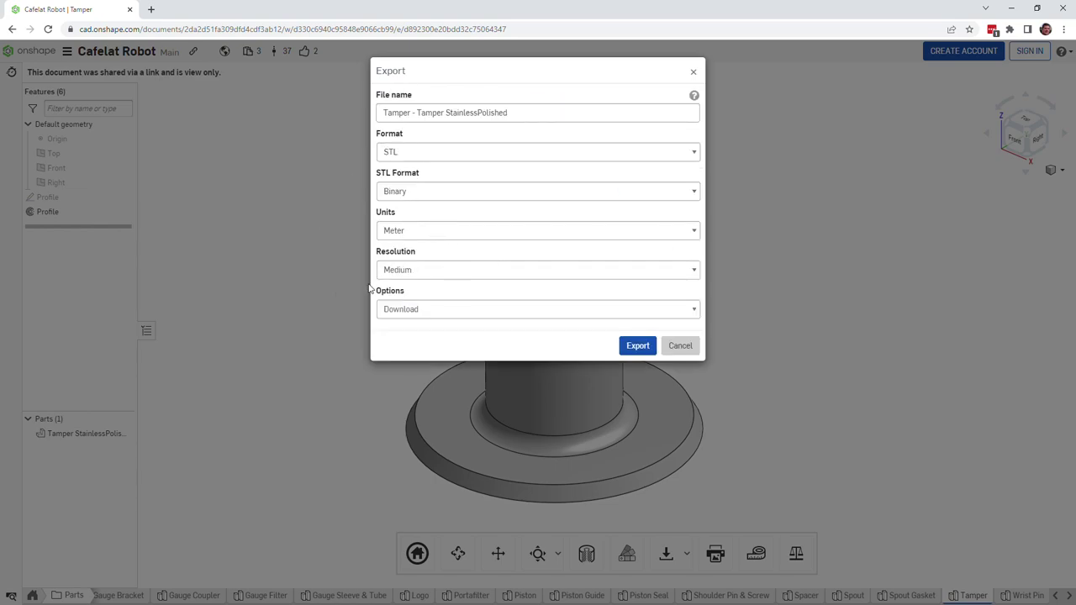
pyautogui.click(644, 349)
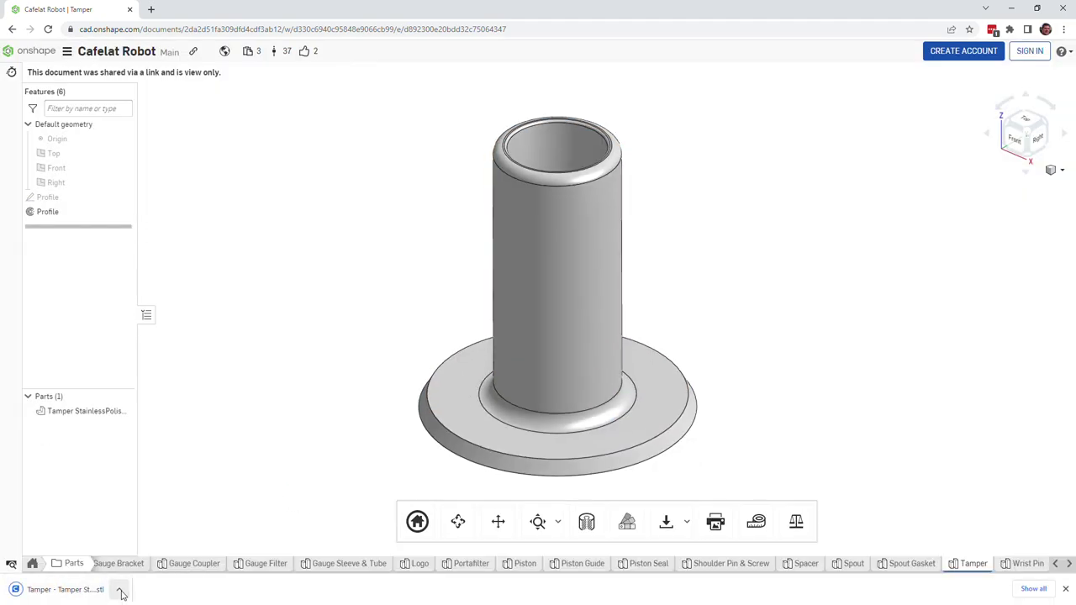
pyautogui.click(1064, 590)
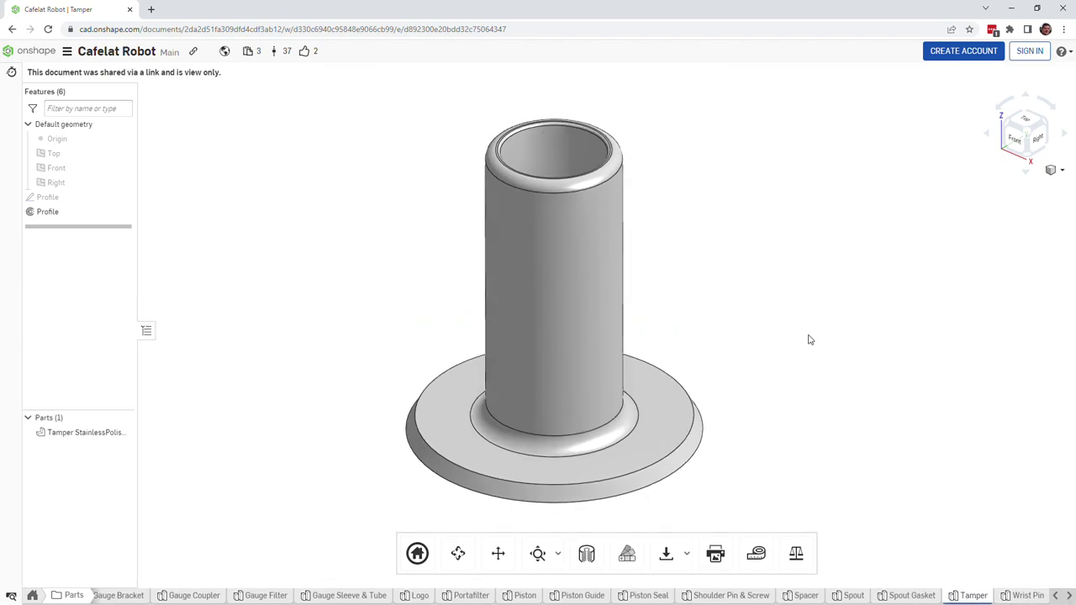